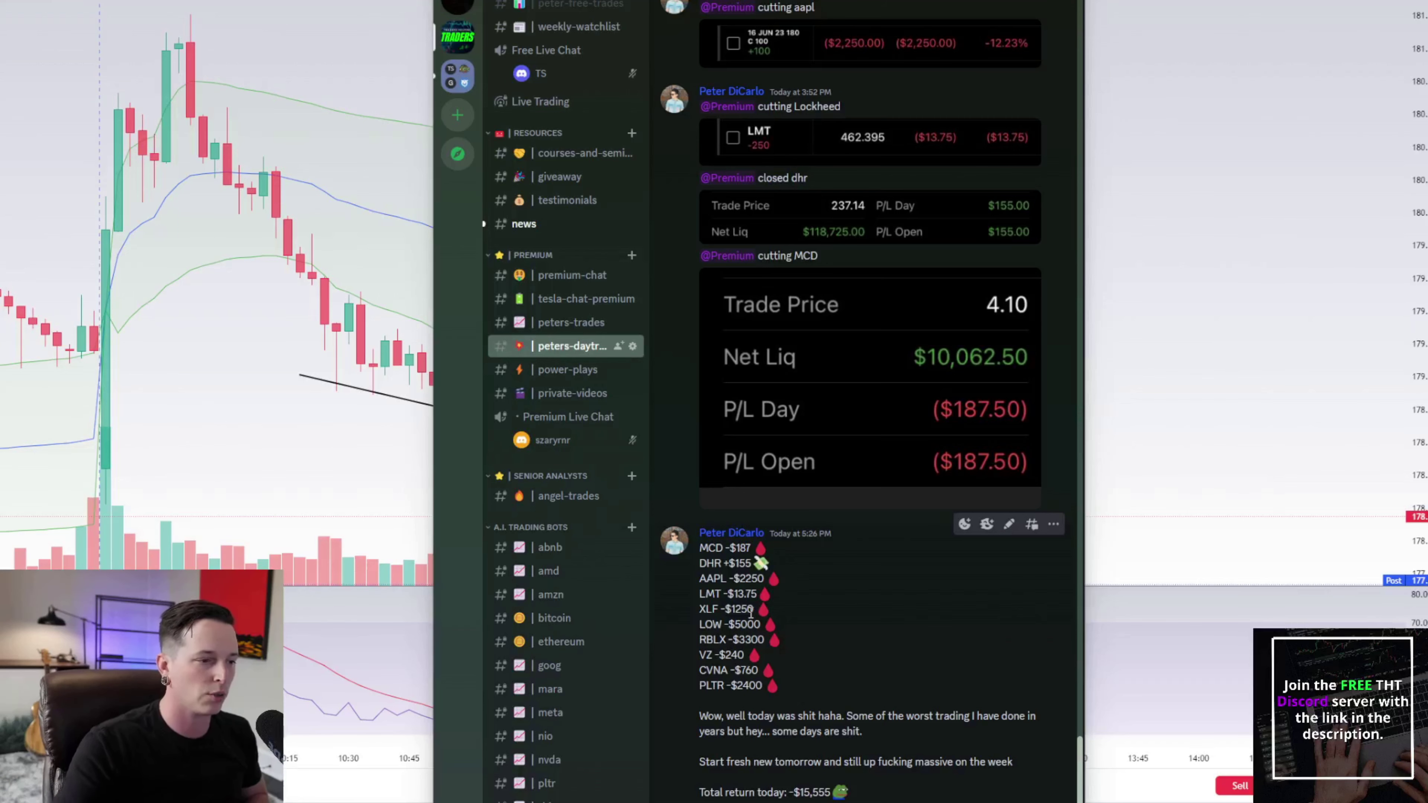
Step: Switch from the Discord trade log to the AAPL chart and inspect the falling wedge
{"action": "left_click", "coordinate": [1195, 310]}
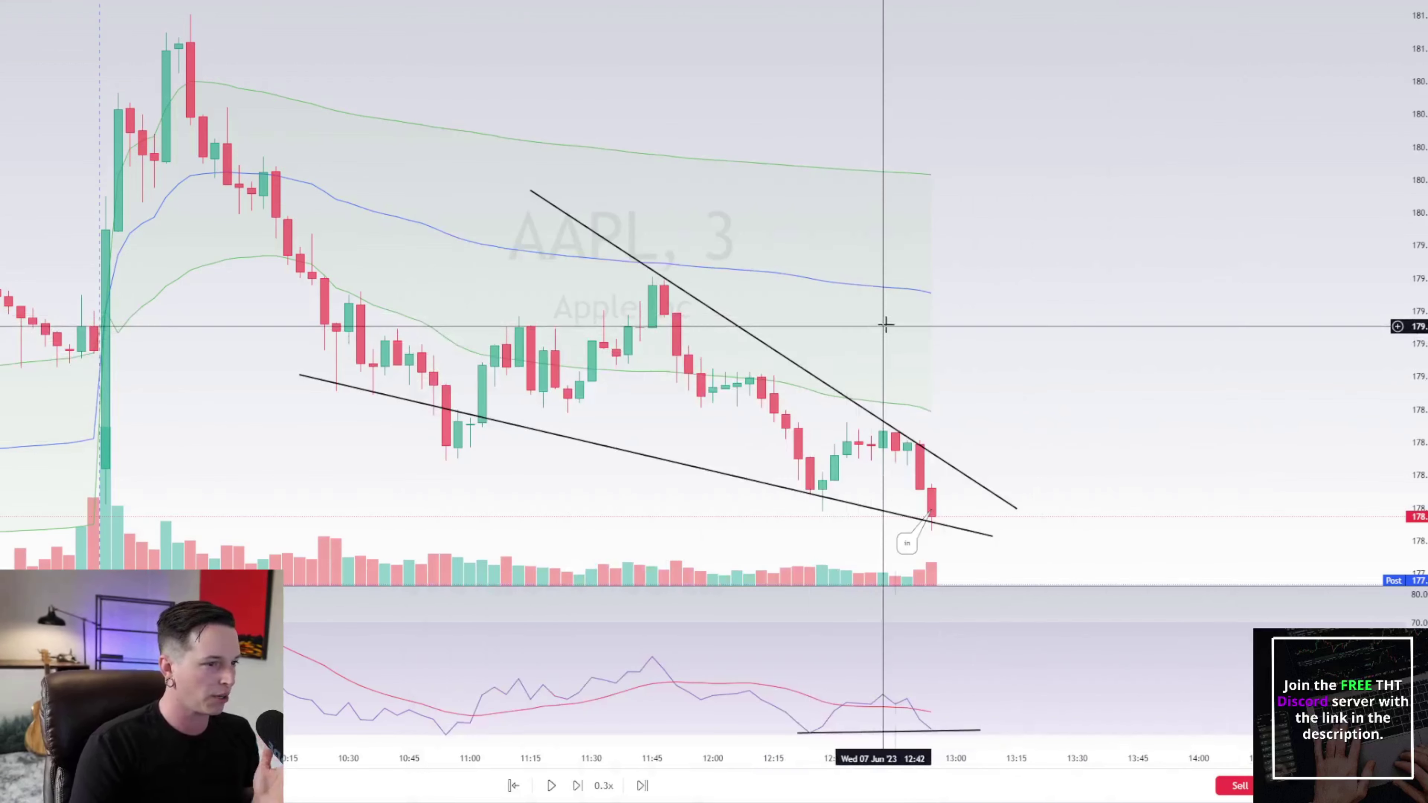
{"action": "scroll", "coordinate": [748, 298], "scroll_direction": "up", "scroll_amount": 3}
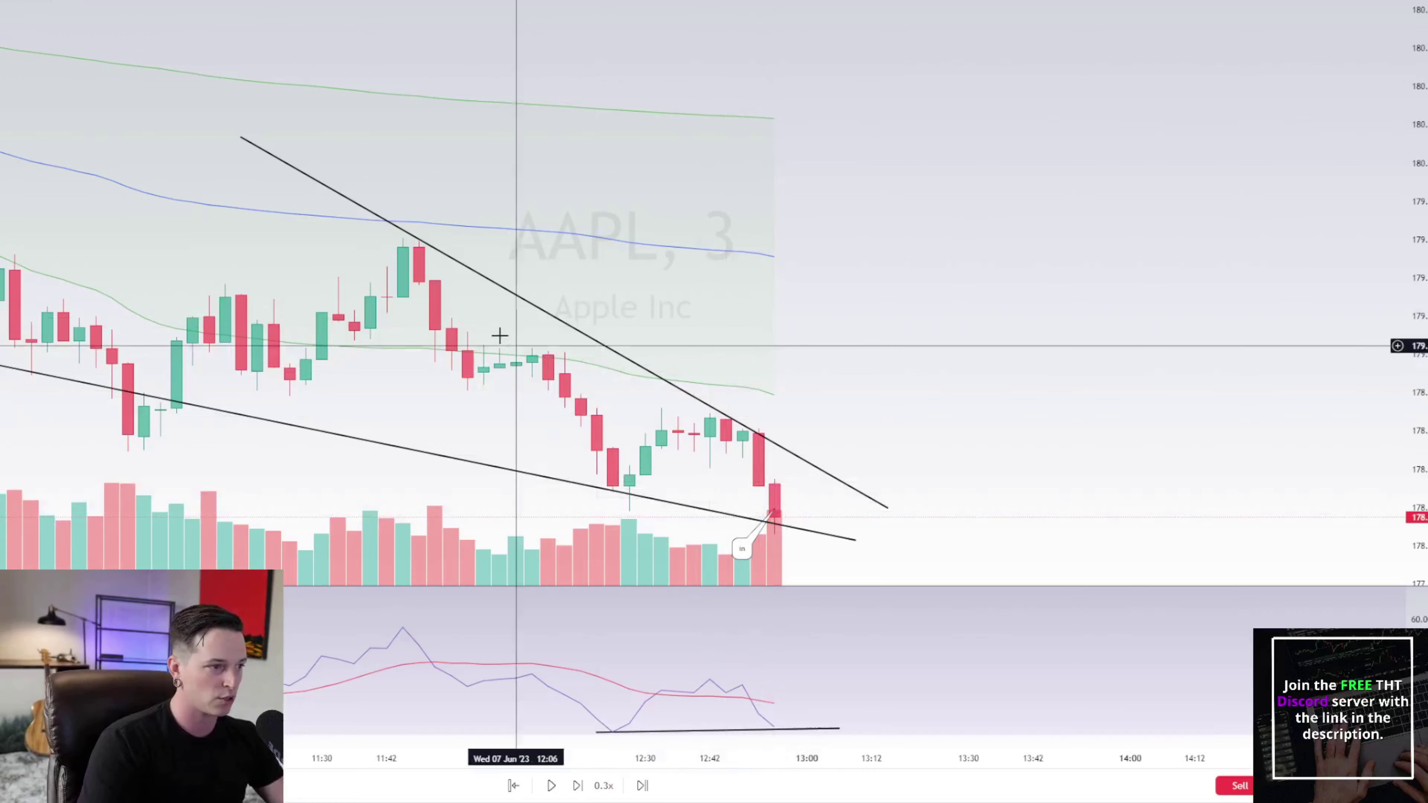
{"action": "scroll", "coordinate": [519, 341], "scroll_direction": "down", "scroll_amount": 3}
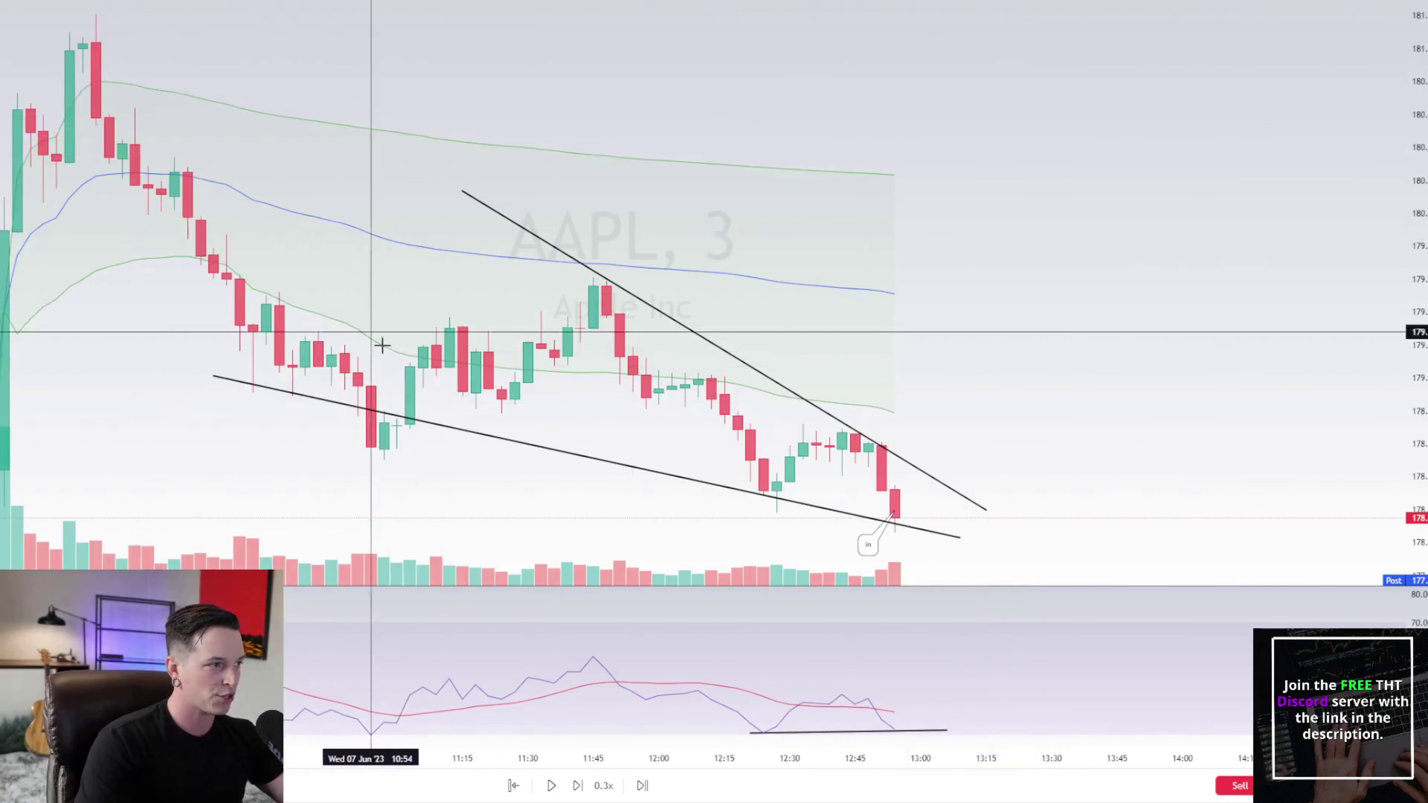
Step: Draw a zigzag arrow path through the falling wedge's swing highs and lows, ending just below the wedge at 13:15
{"action": "left_click", "coordinate": [109, 88]}
{"action": "left_click", "coordinate": [383, 416]}
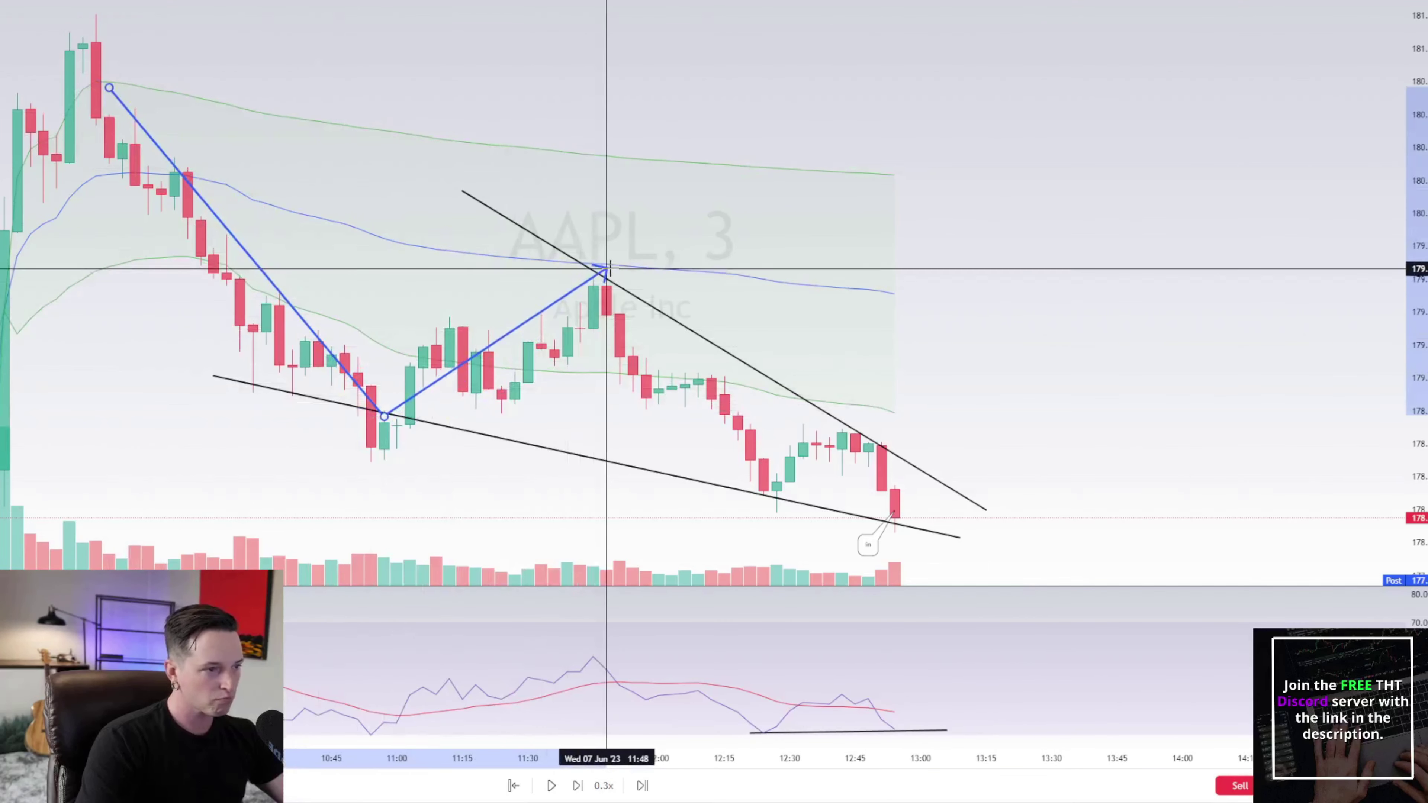
{"action": "left_click", "coordinate": [607, 281]}
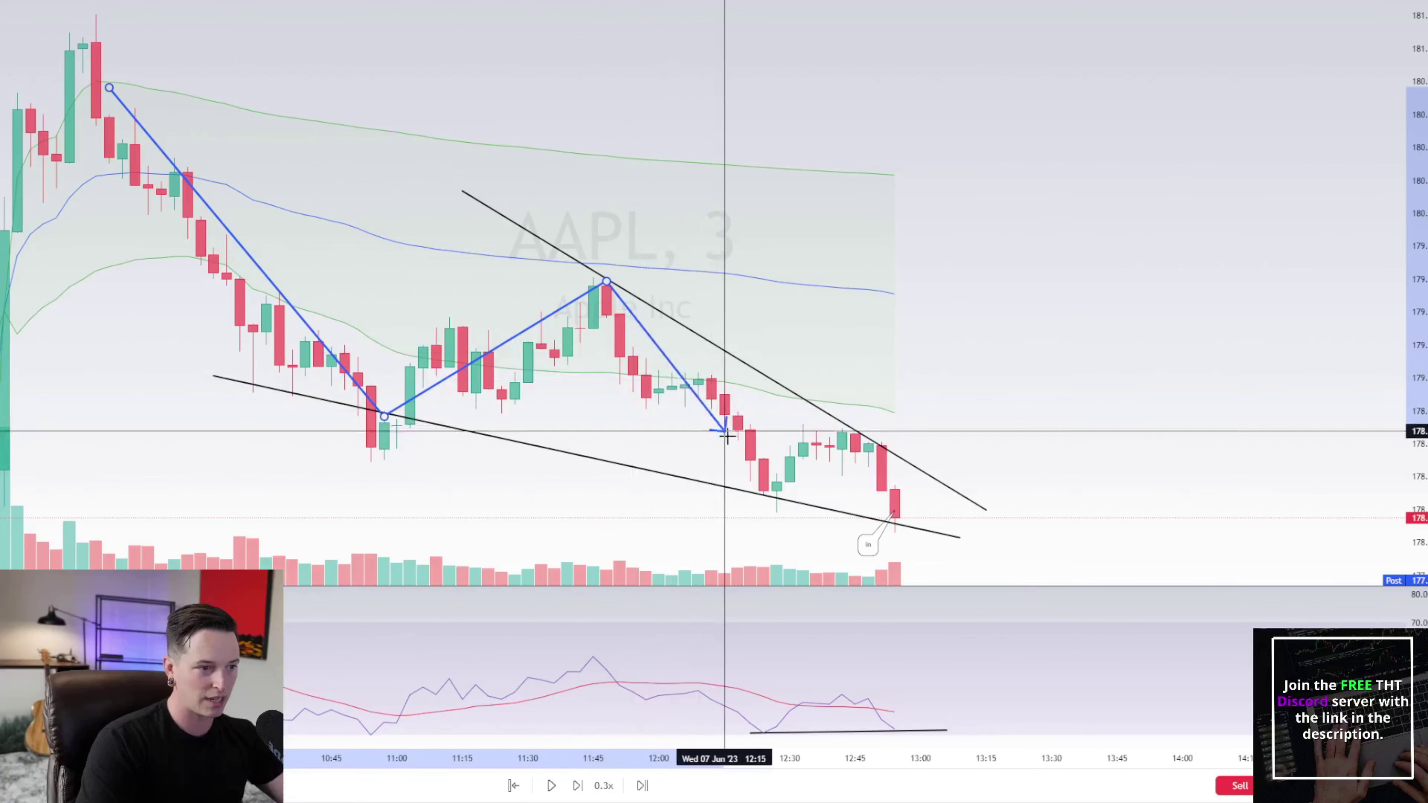
{"action": "left_click", "coordinate": [771, 496]}
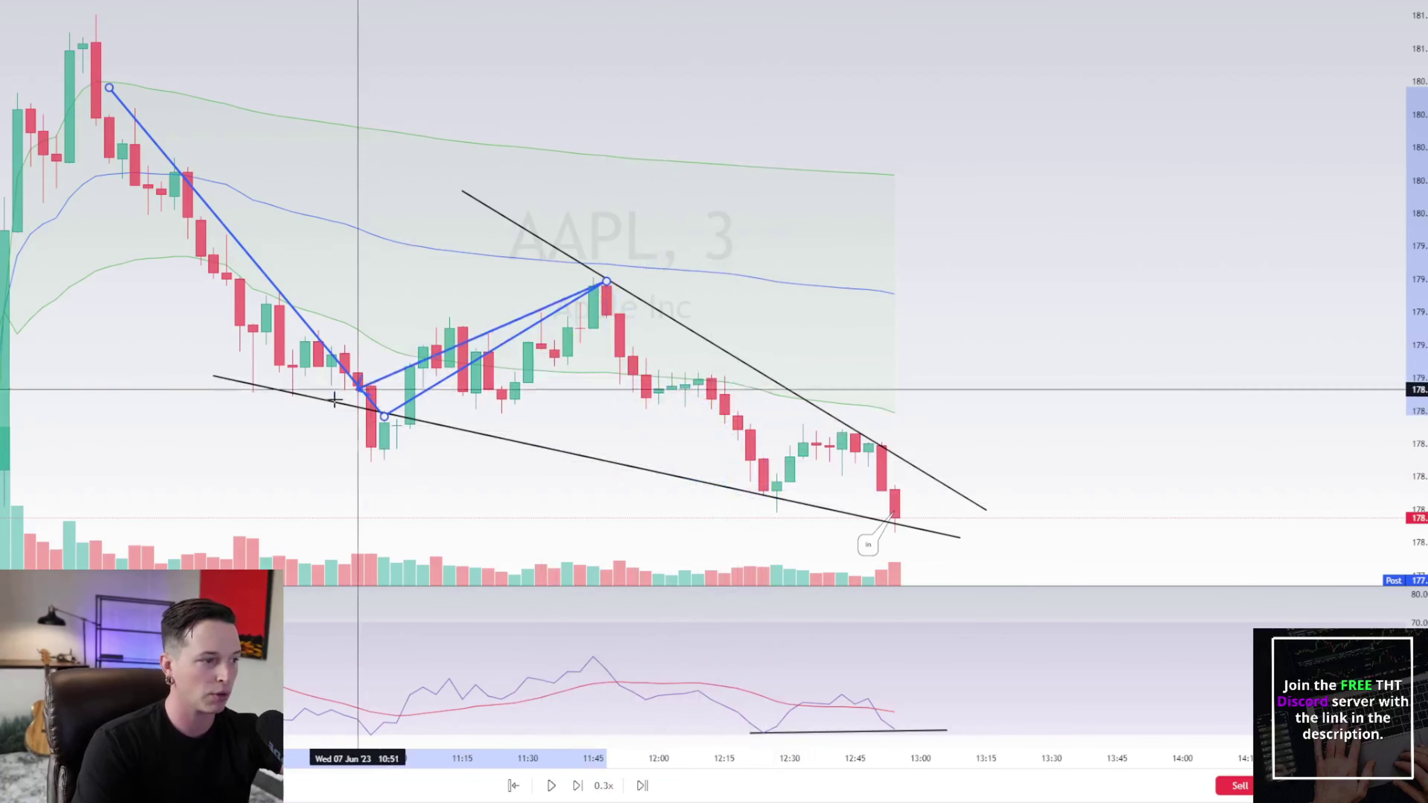
{"action": "left_click", "coordinate": [777, 509]}
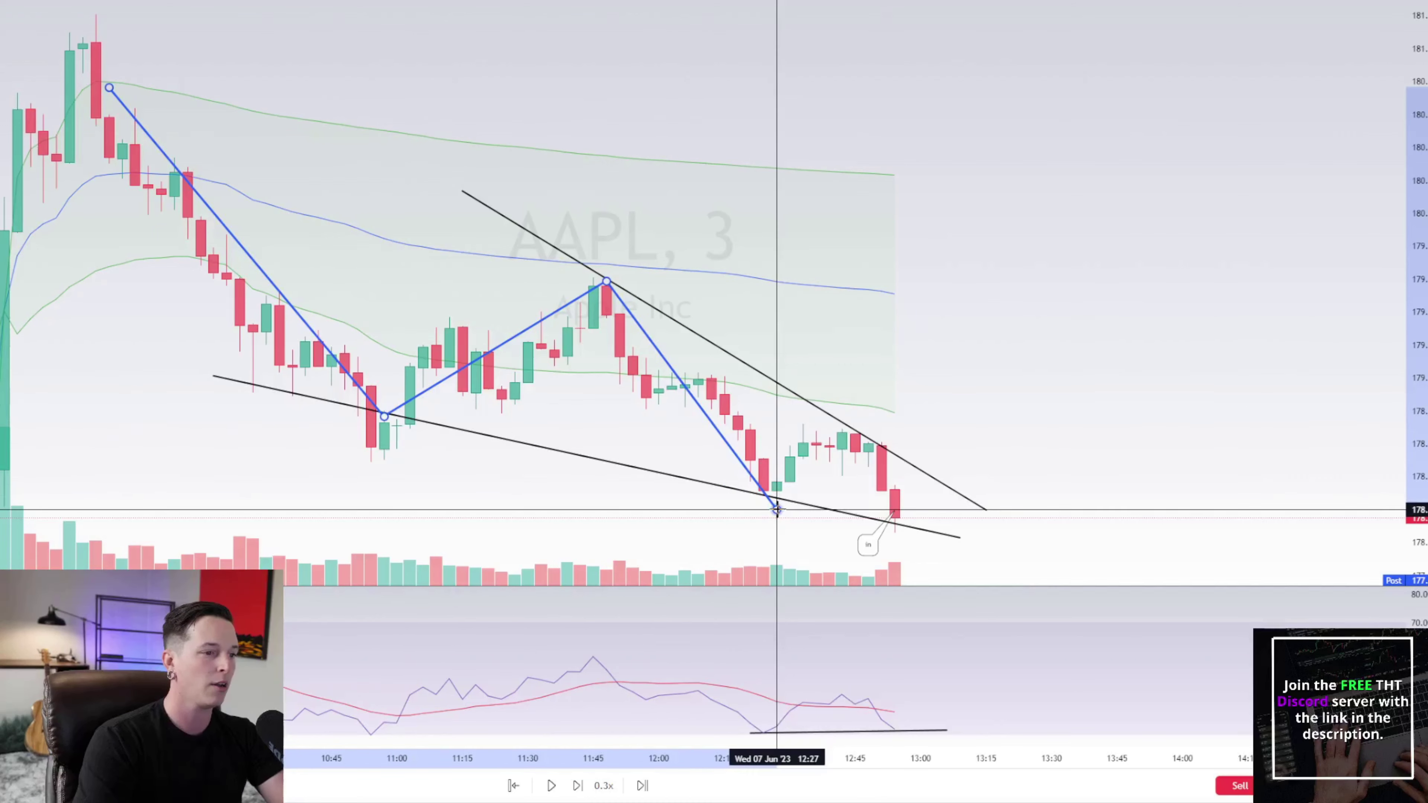
{"action": "left_click", "coordinate": [867, 436]}
{"action": "left_click", "coordinate": [920, 532]}
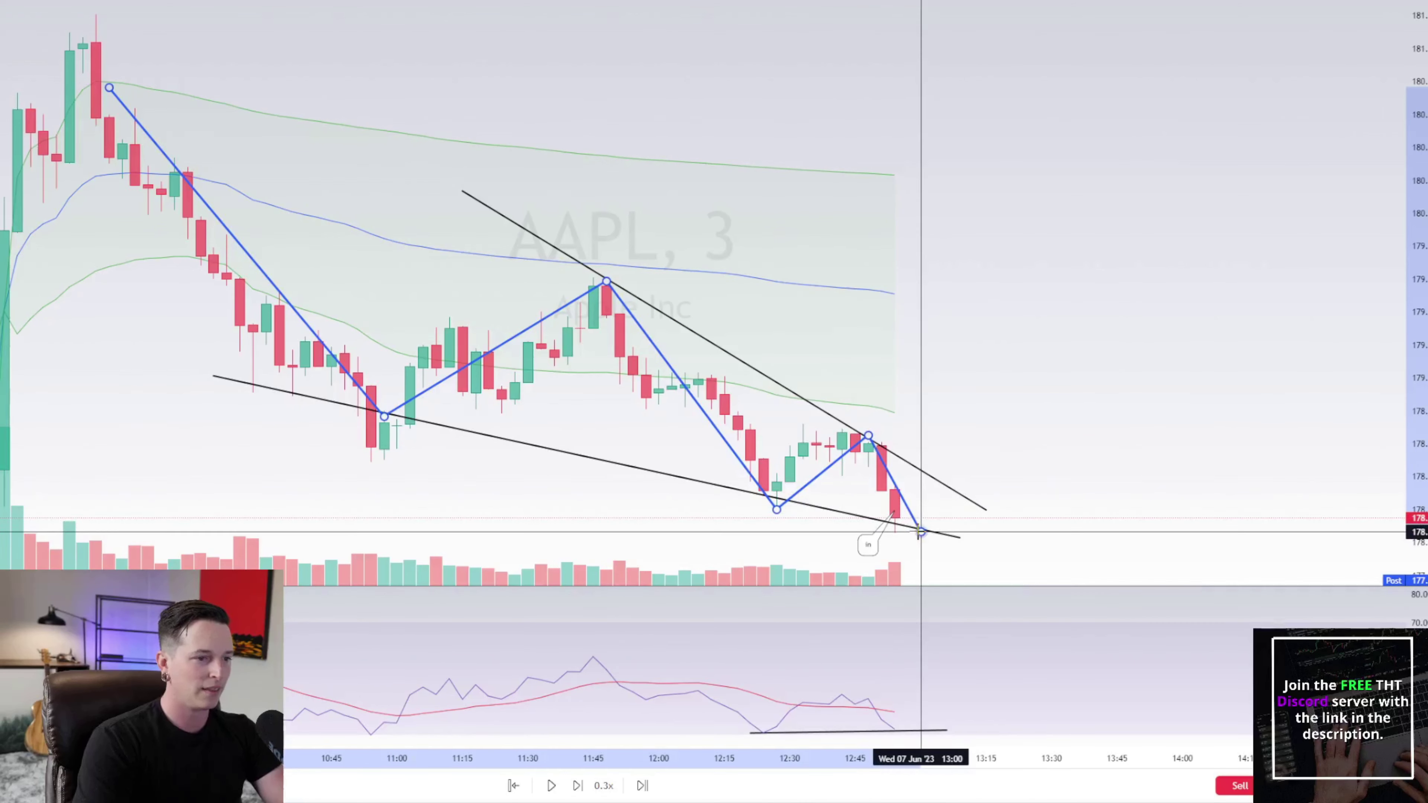
{"action": "left_click", "coordinate": [959, 498]}
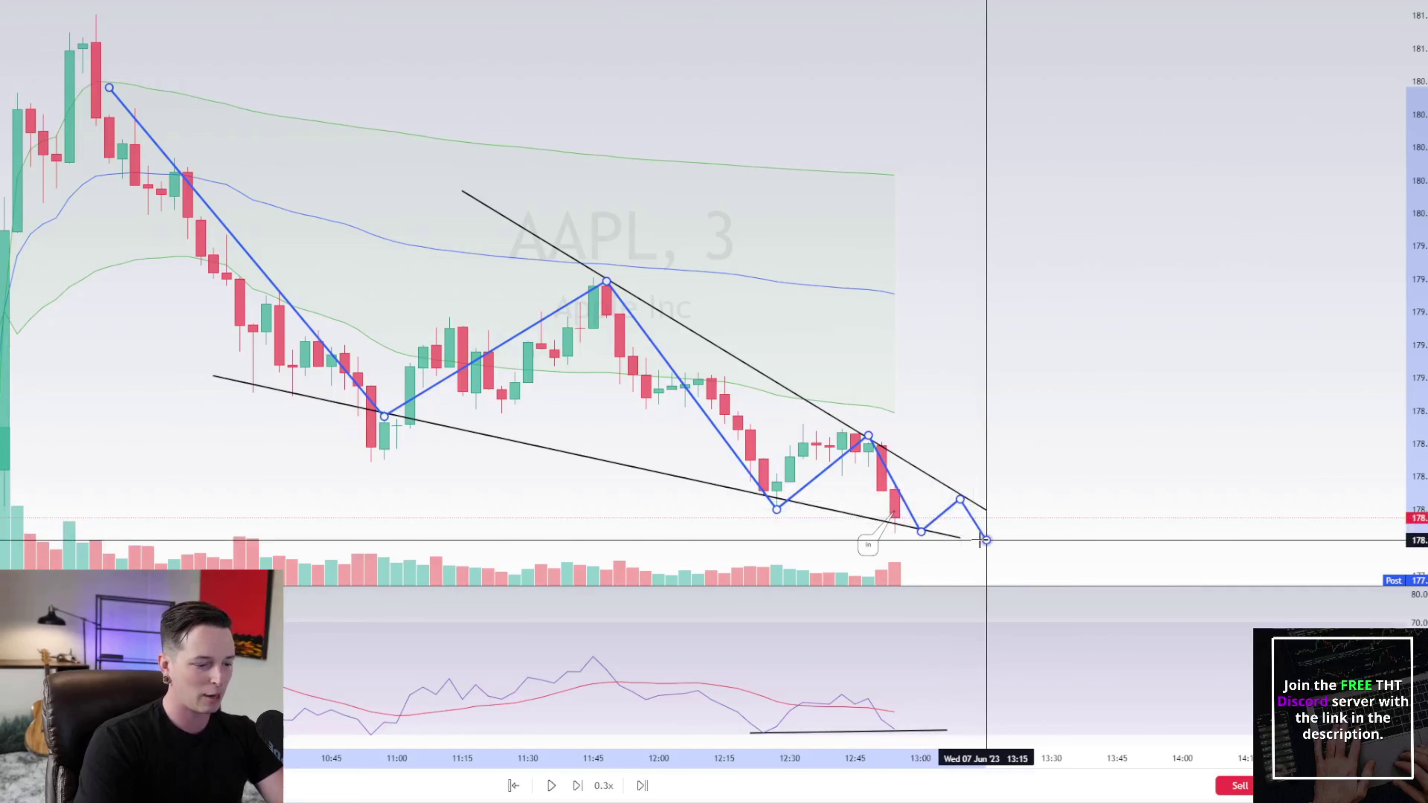
{"action": "double_click", "coordinate": [985, 540]}
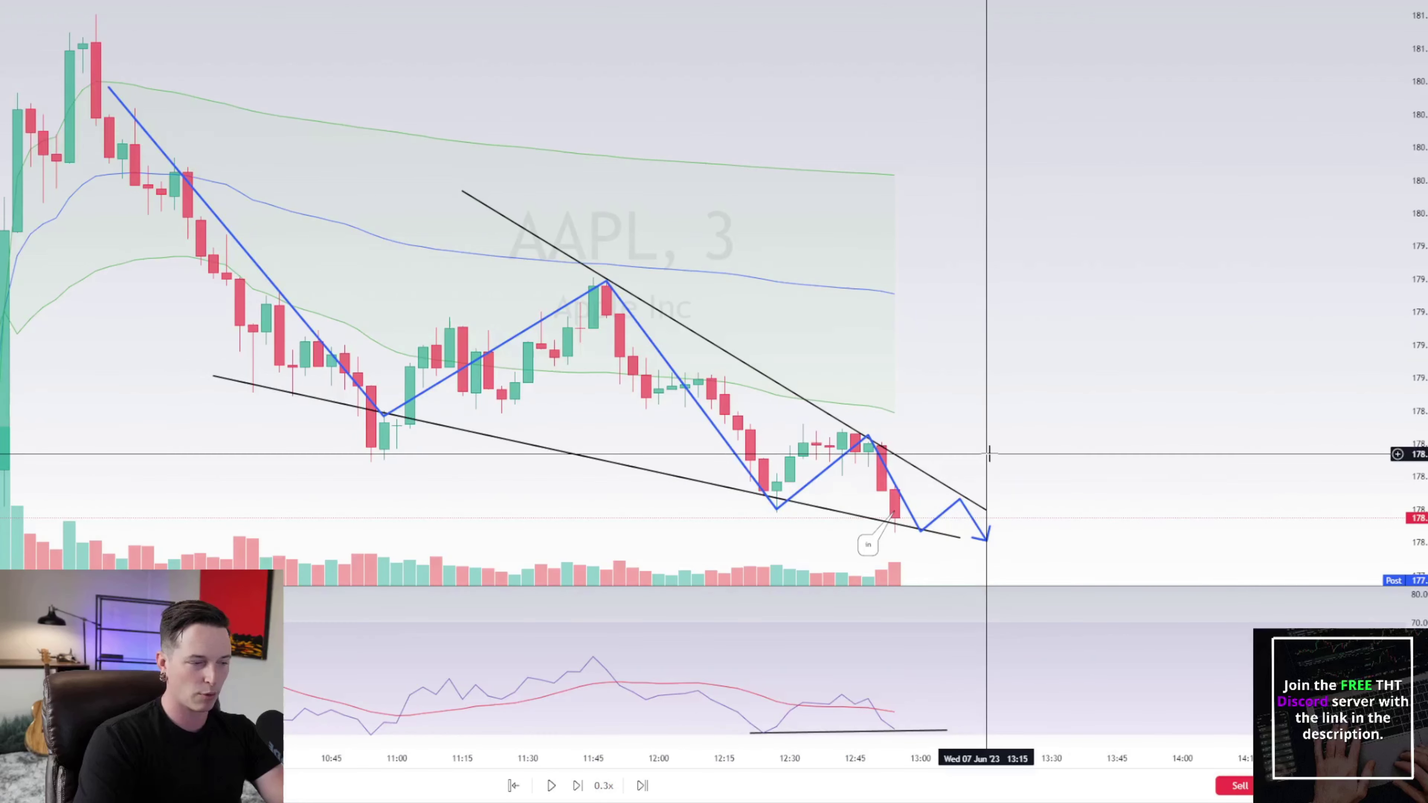
Step: Enlarge the RSI pane to examine the trendline under its recent lows, and restore the full chart layout
{"action": "left_click_drag", "start_coordinate": [988, 454], "coordinate": [876, 450]}
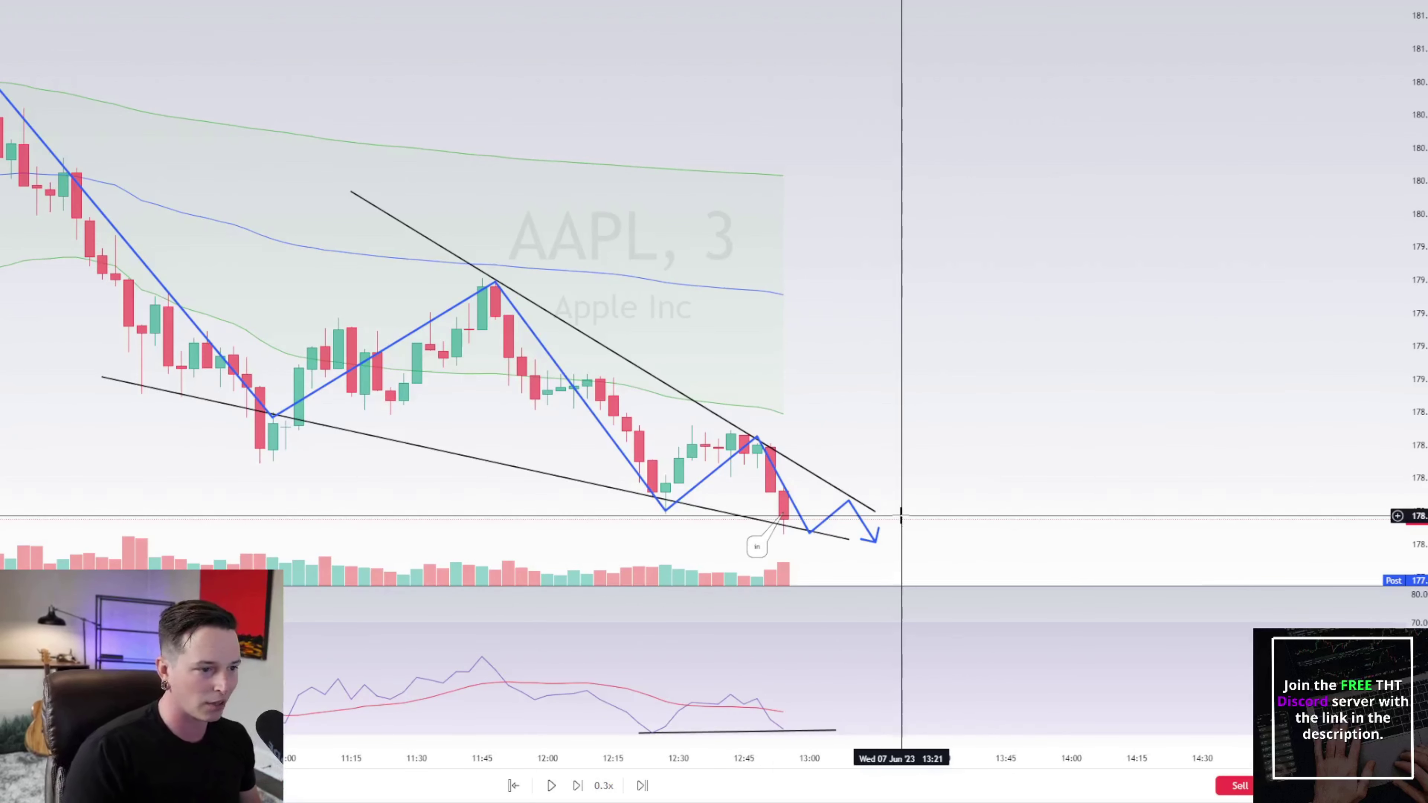
{"action": "double_click", "coordinate": [954, 667]}
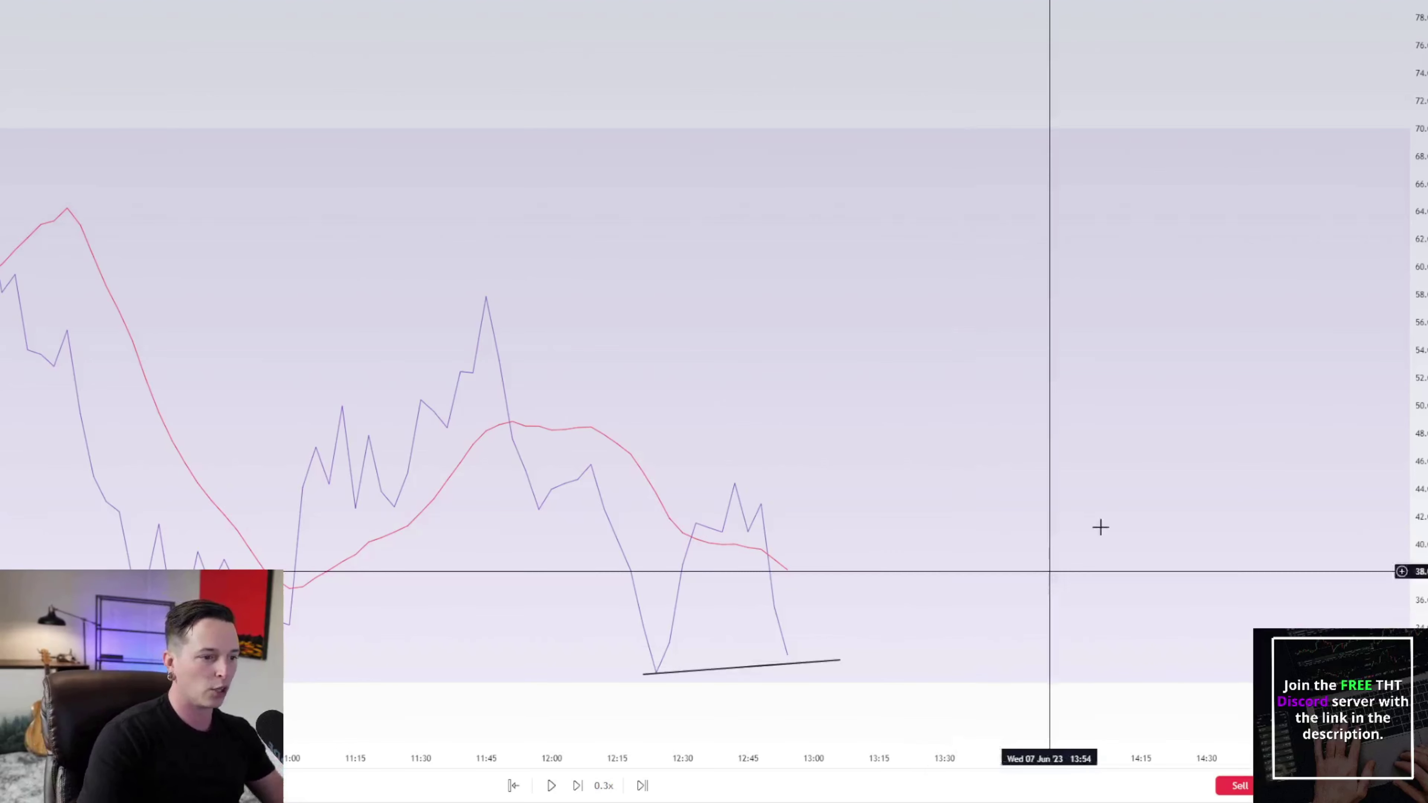
{"action": "double_click", "coordinate": [1229, 408]}
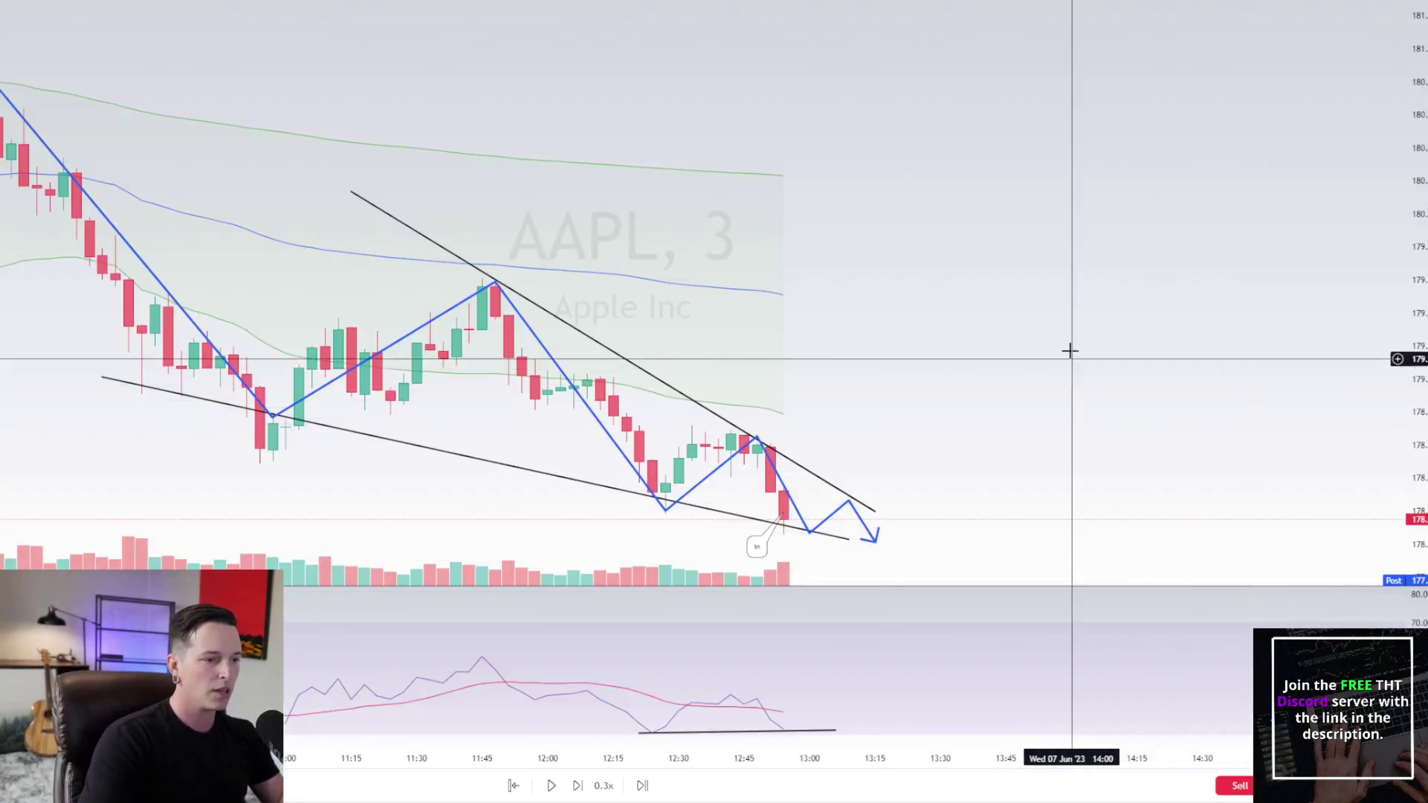
Step: Delete the trendline in the RSI pane and the blue zigzag path over the price candles
{"action": "scroll", "coordinate": [1084, 306], "scroll_direction": "up", "scroll_amount": 3}
{"action": "scroll", "coordinate": [663, 270], "scroll_direction": "up", "scroll_amount": 2}
{"action": "scroll", "coordinate": [657, 269], "scroll_direction": "left", "scroll_amount": 5}
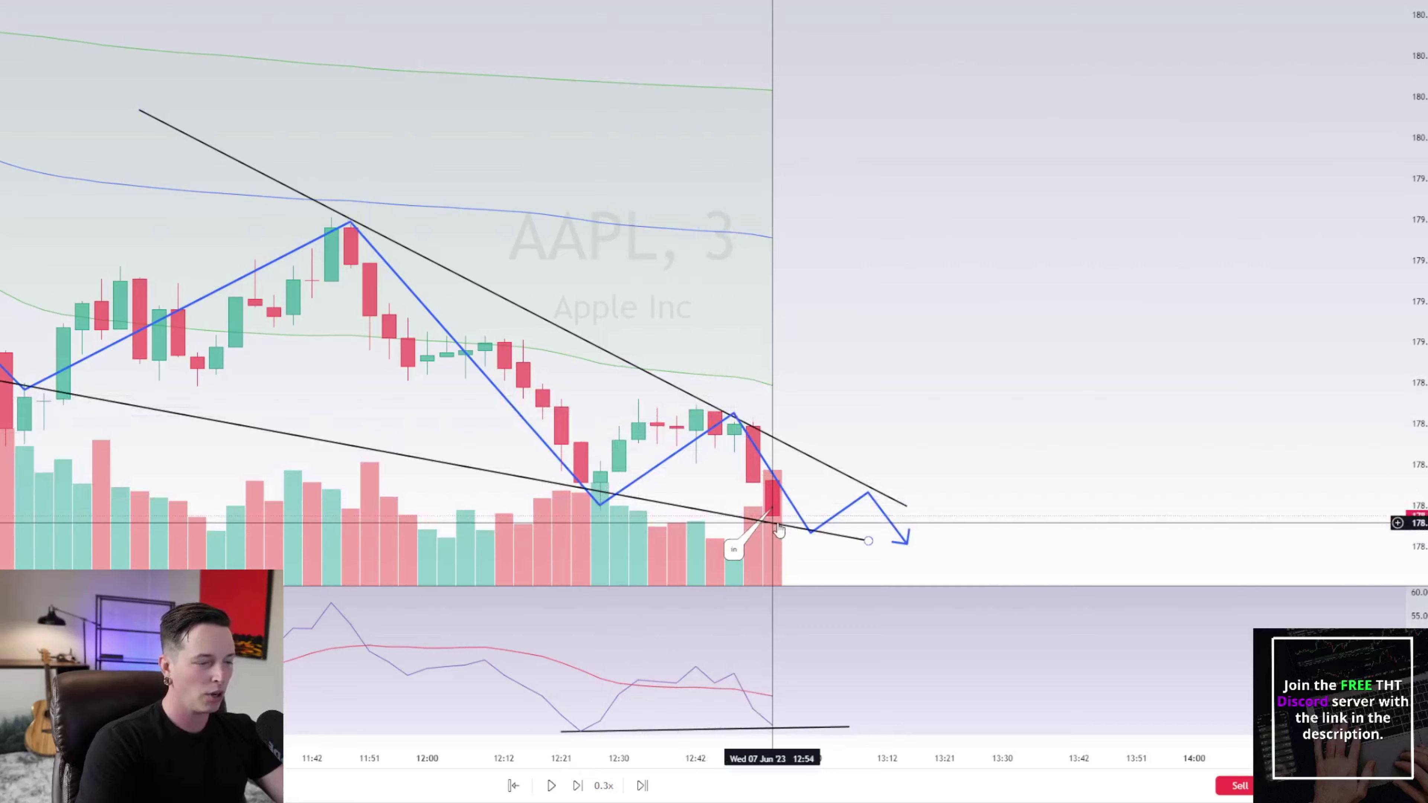
{"action": "mouse_move", "coordinate": [599, 737]}
{"action": "left_click", "coordinate": [789, 727]}
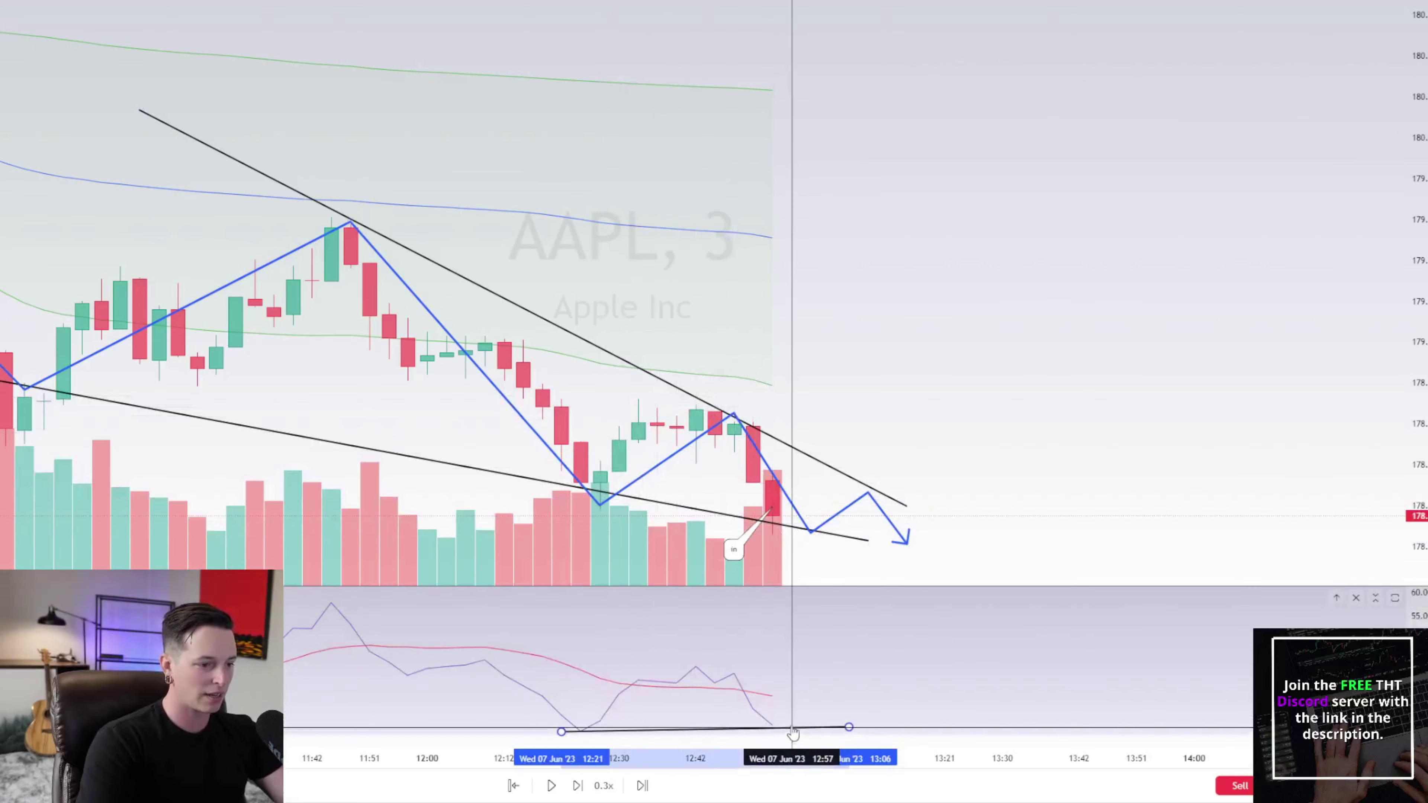
{"action": "key", "text": "BackSpace"}
{"action": "type", "text": "\\"}
{"action": "left_click", "coordinate": [996, 180]}
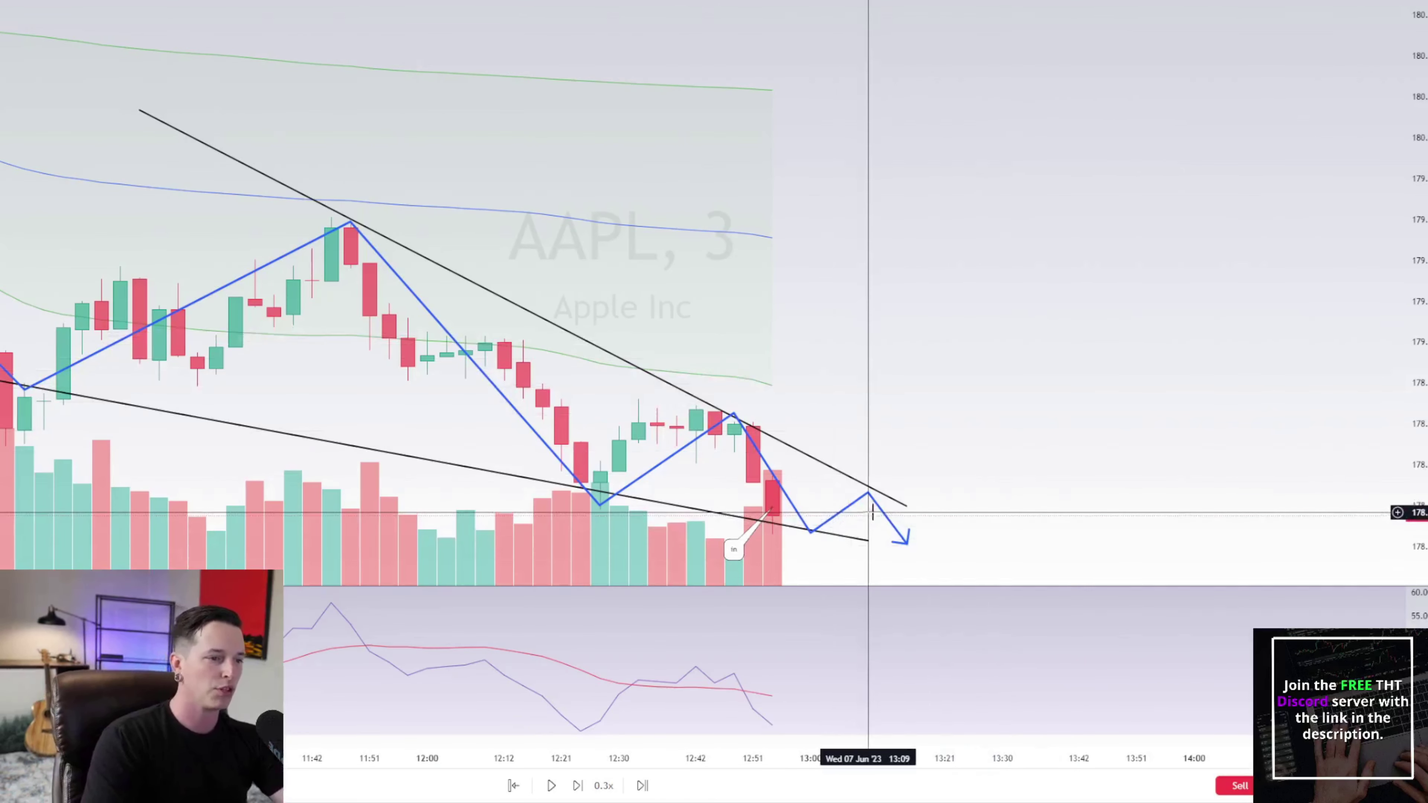
{"action": "left_click", "coordinate": [886, 513]}
{"action": "key", "text": "BackSpace"}
Step: Draw an arrow path from the 12:54 candle's low up through the wedge's upper line and back down to 13:12
{"action": "scroll", "coordinate": [1128, 439], "scroll_direction": "down", "scroll_amount": 3}
{"action": "left_click_drag", "start_coordinate": [1113, 431], "coordinate": [1004, 431]}
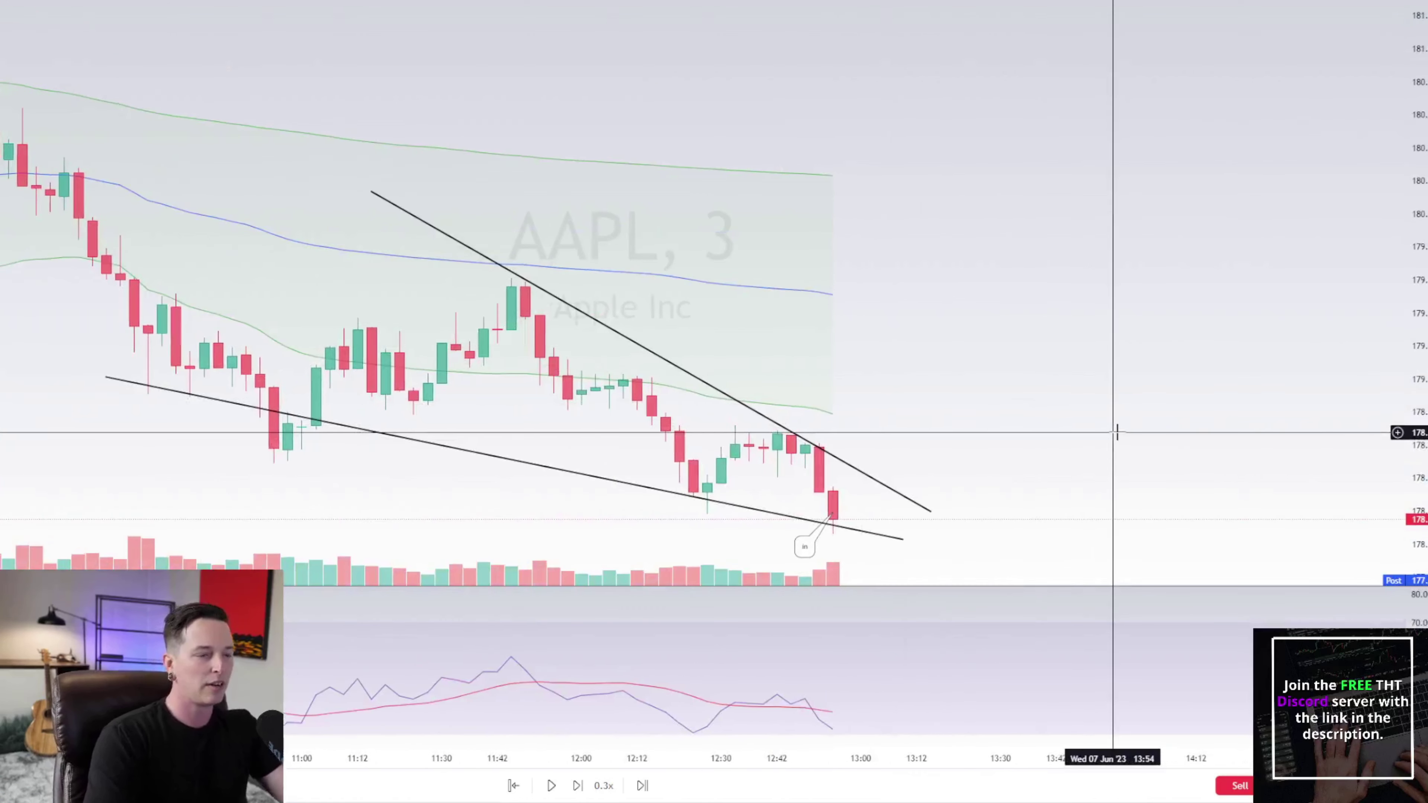
{"action": "left_click", "coordinate": [832, 523]}
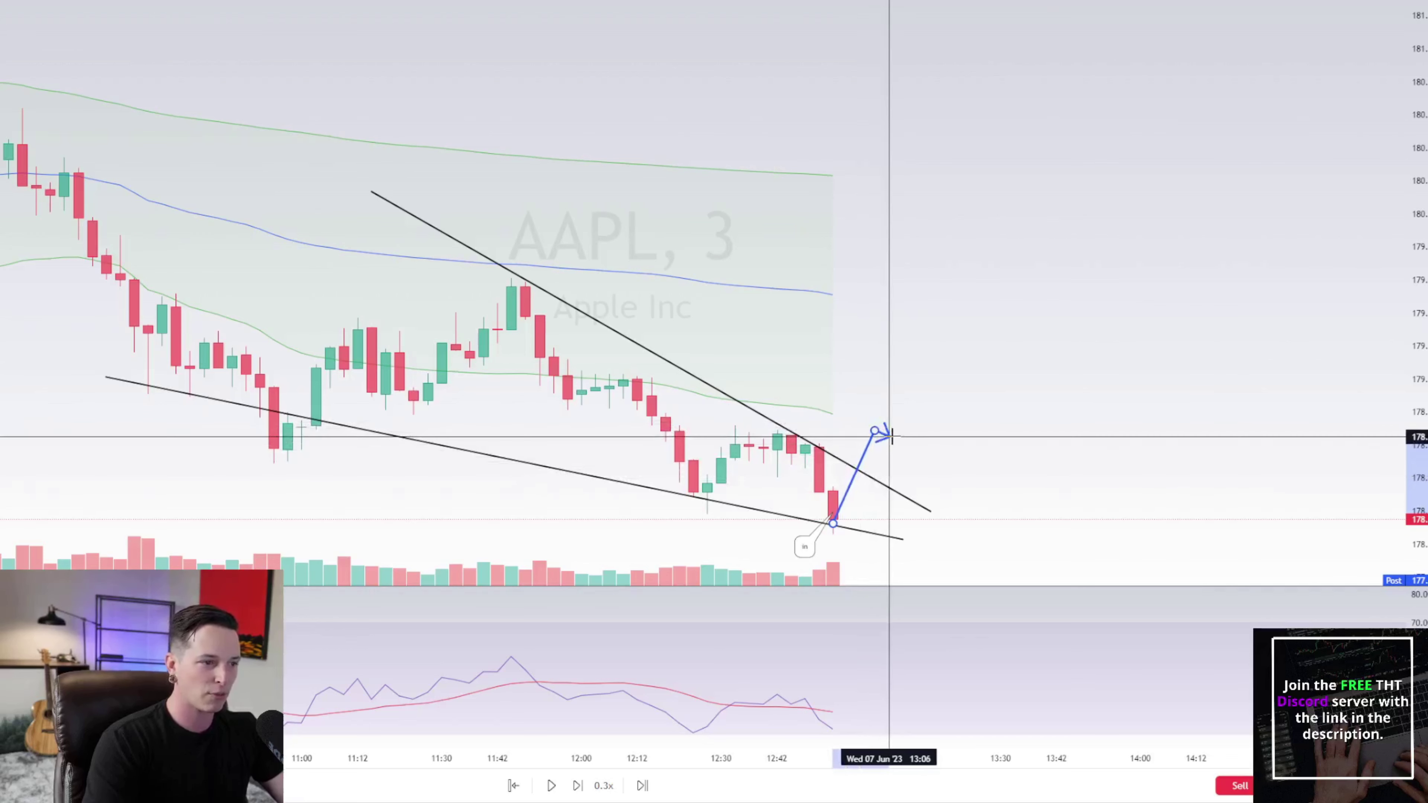
{"action": "left_click", "coordinate": [875, 430]}
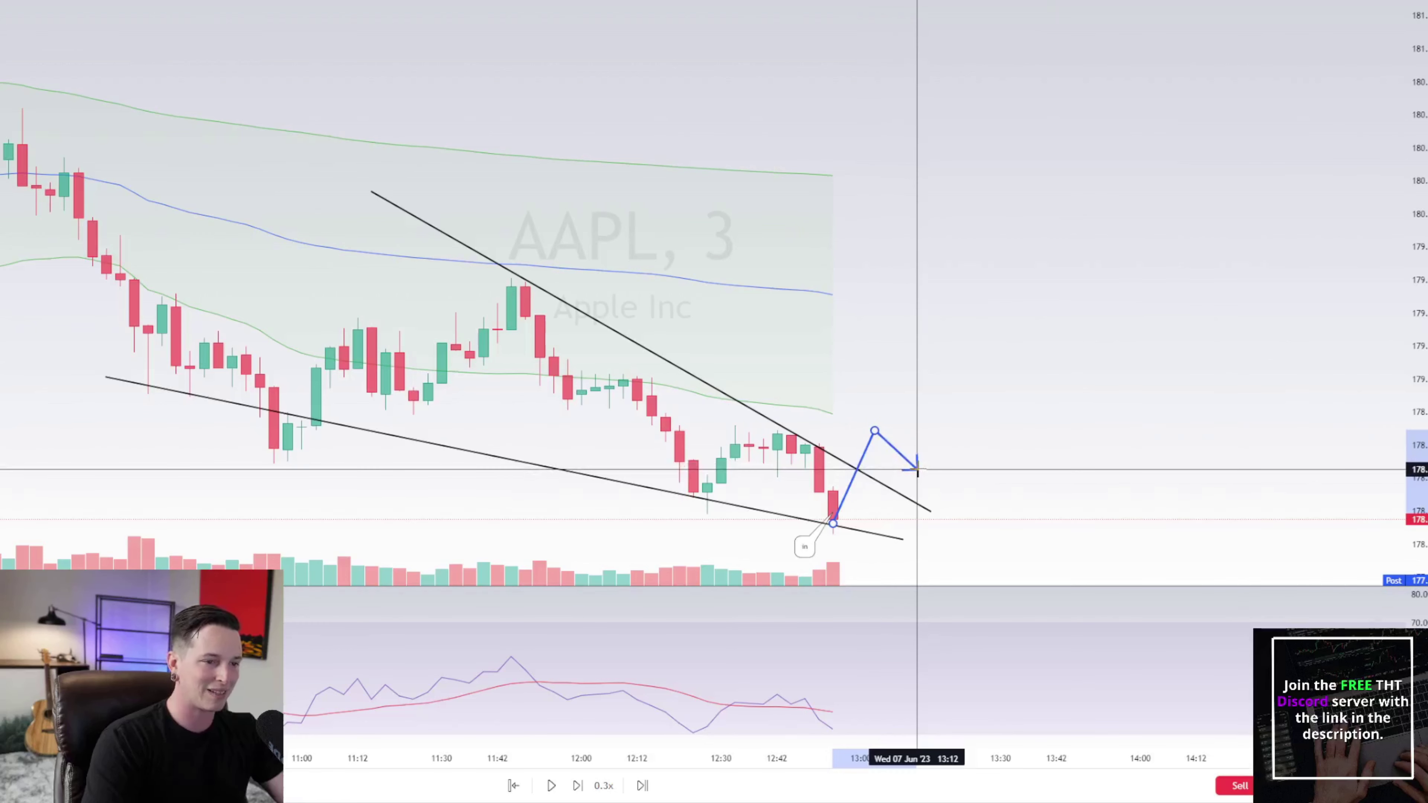
{"action": "double_click", "coordinate": [916, 468]}
{"action": "key", "text": "Escape"}
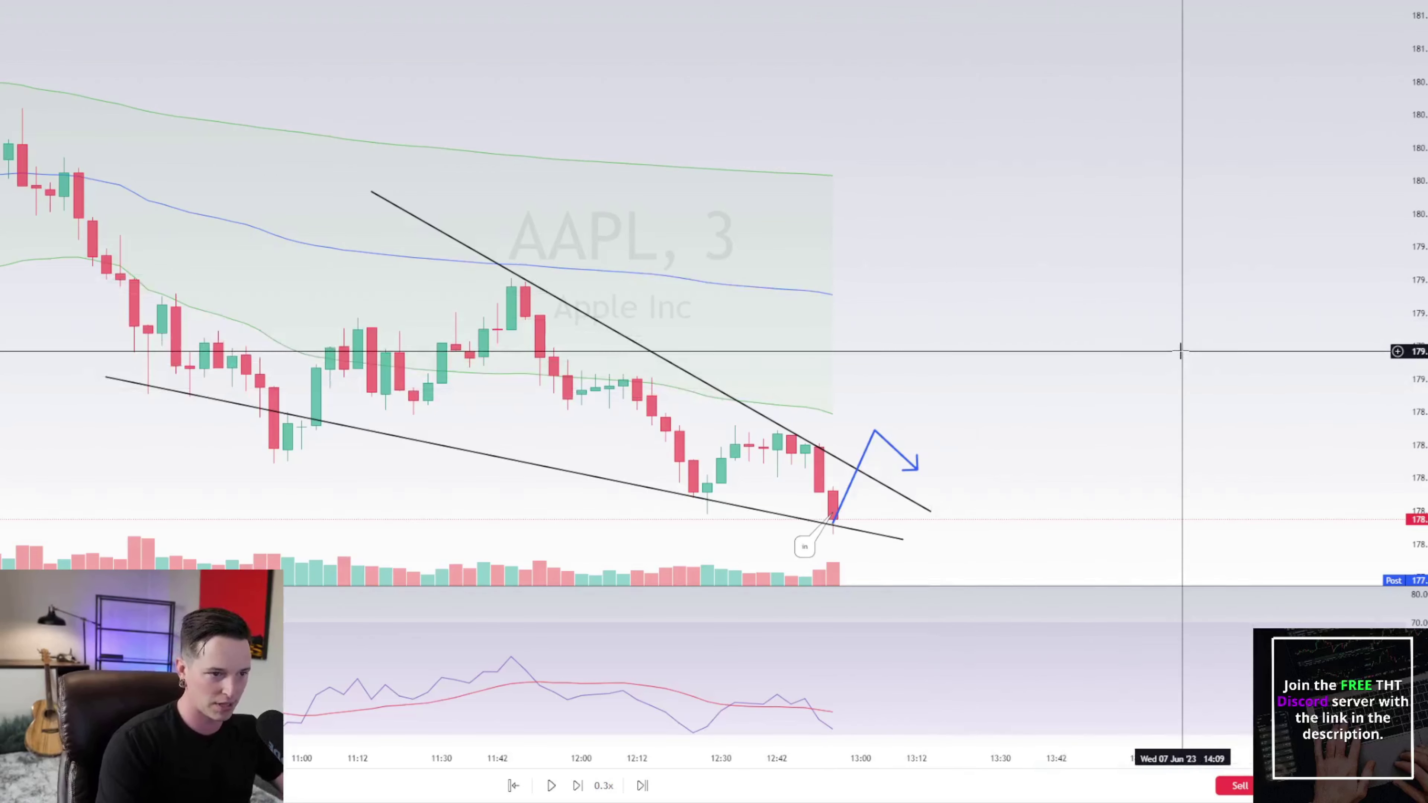
Step: Delete the blue breakout arrow path at the end of the wedge
{"action": "scroll", "coordinate": [583, 472], "scroll_direction": "up", "scroll_amount": 3}
{"action": "scroll", "coordinate": [840, 497], "scroll_direction": "down", "scroll_amount": 2}
{"action": "scroll", "coordinate": [839, 497], "scroll_direction": "down", "scroll_amount": 4}
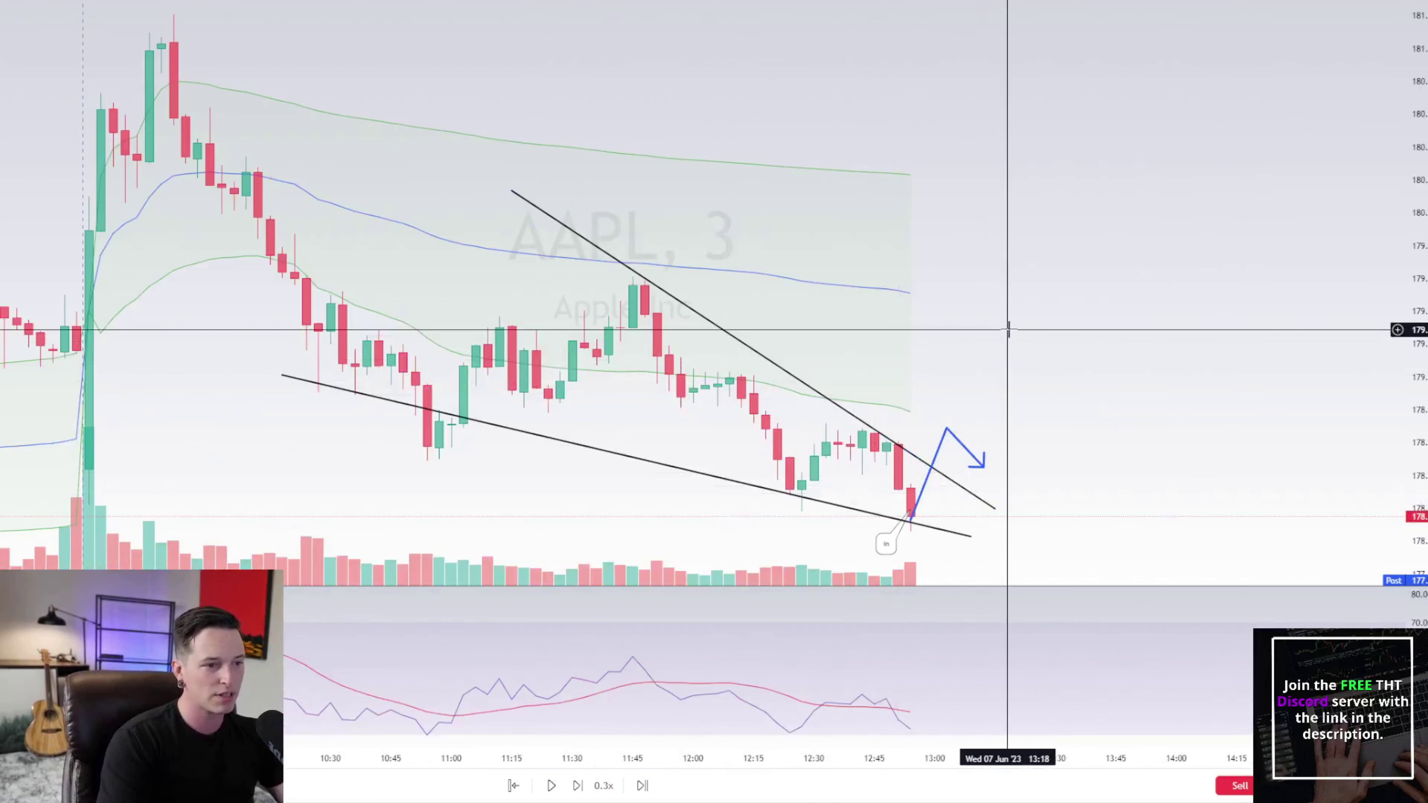
{"action": "scroll", "coordinate": [1051, 424], "scroll_direction": "up", "scroll_amount": 2}
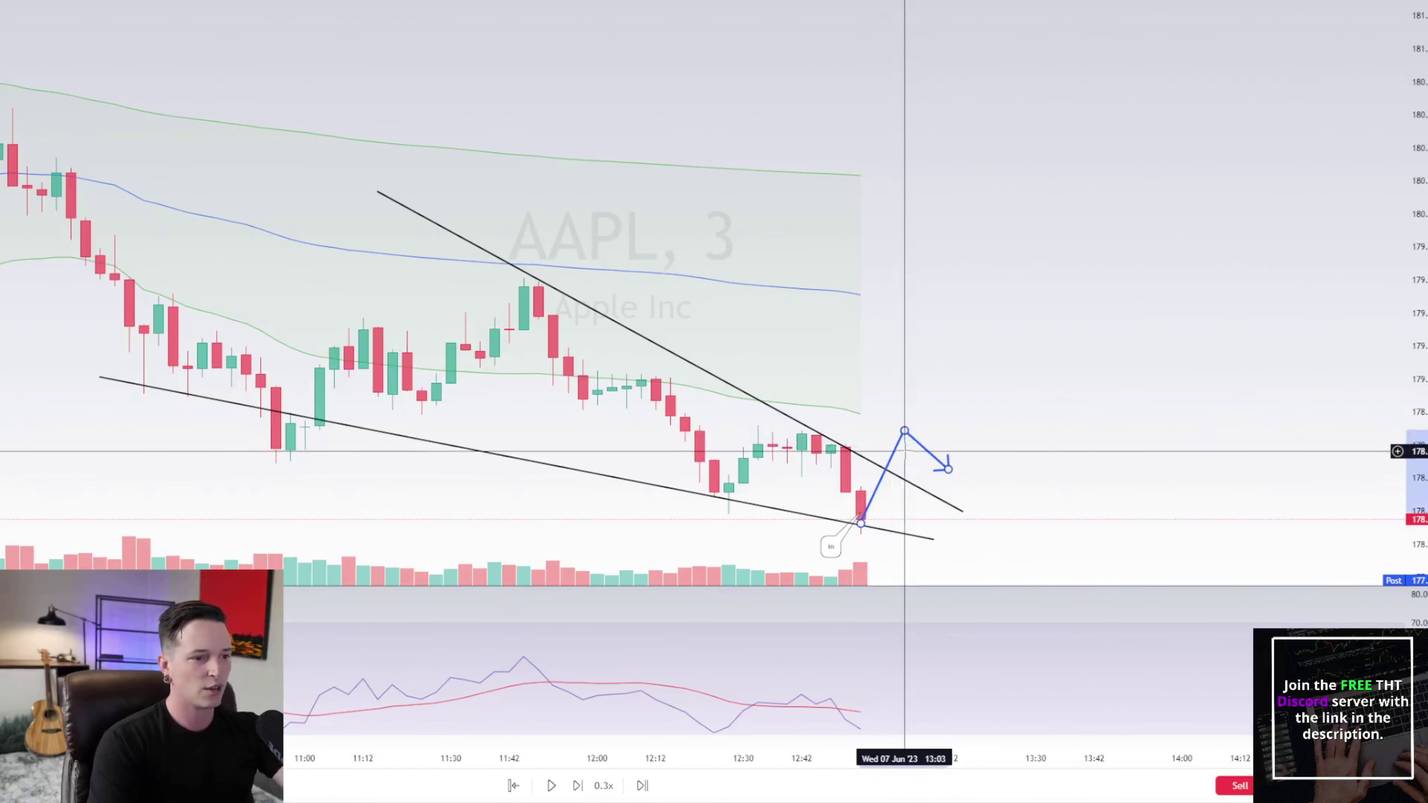
{"action": "left_click", "coordinate": [903, 444]}
{"action": "key", "text": "Delete"}
Step: Place a long position at 13:12 near the last candle's price, with its target about 1.38 above and its stop about 0.40 below
{"action": "scroll", "coordinate": [934, 471], "scroll_direction": "up", "scroll_amount": 2}
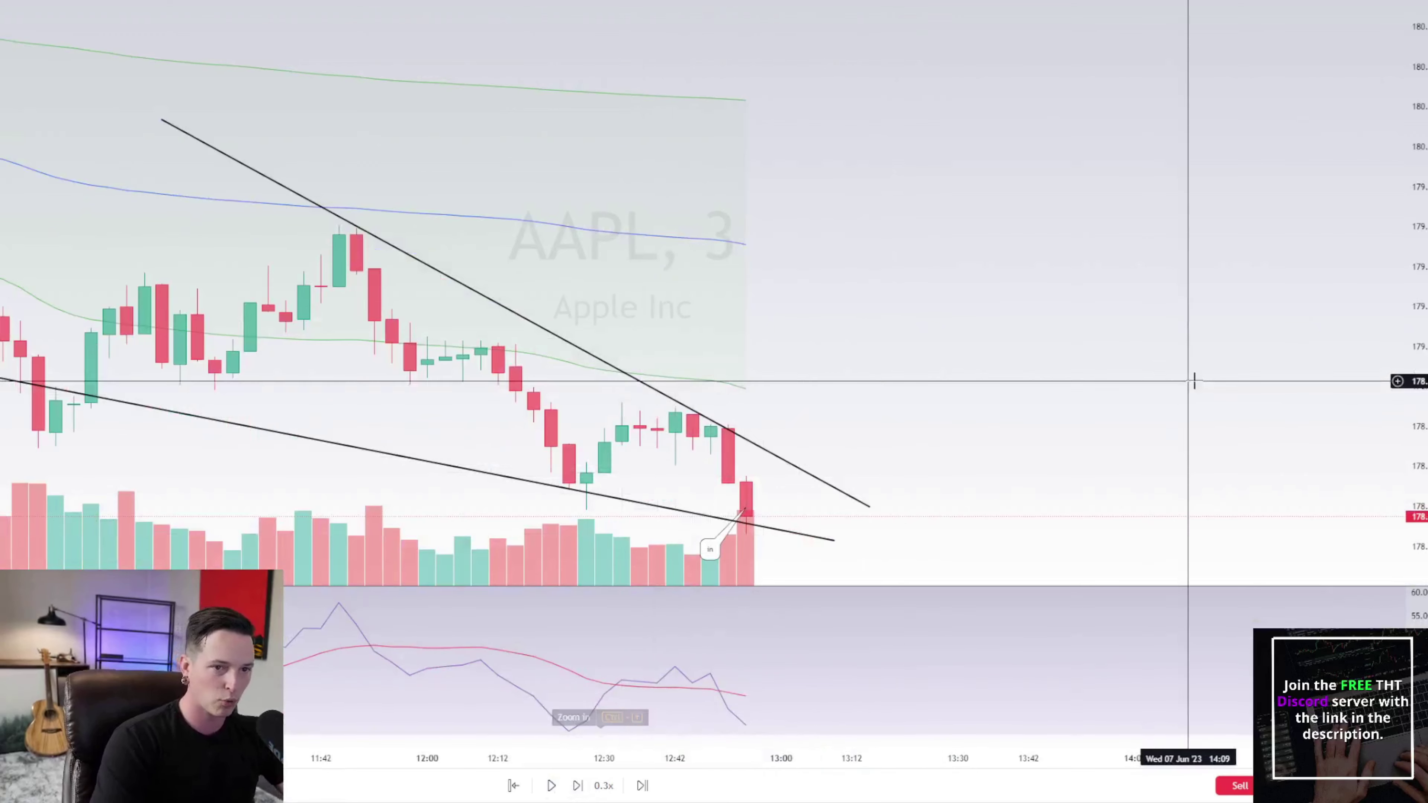
{"action": "scroll", "coordinate": [1191, 385], "scroll_direction": "down", "scroll_amount": 5}
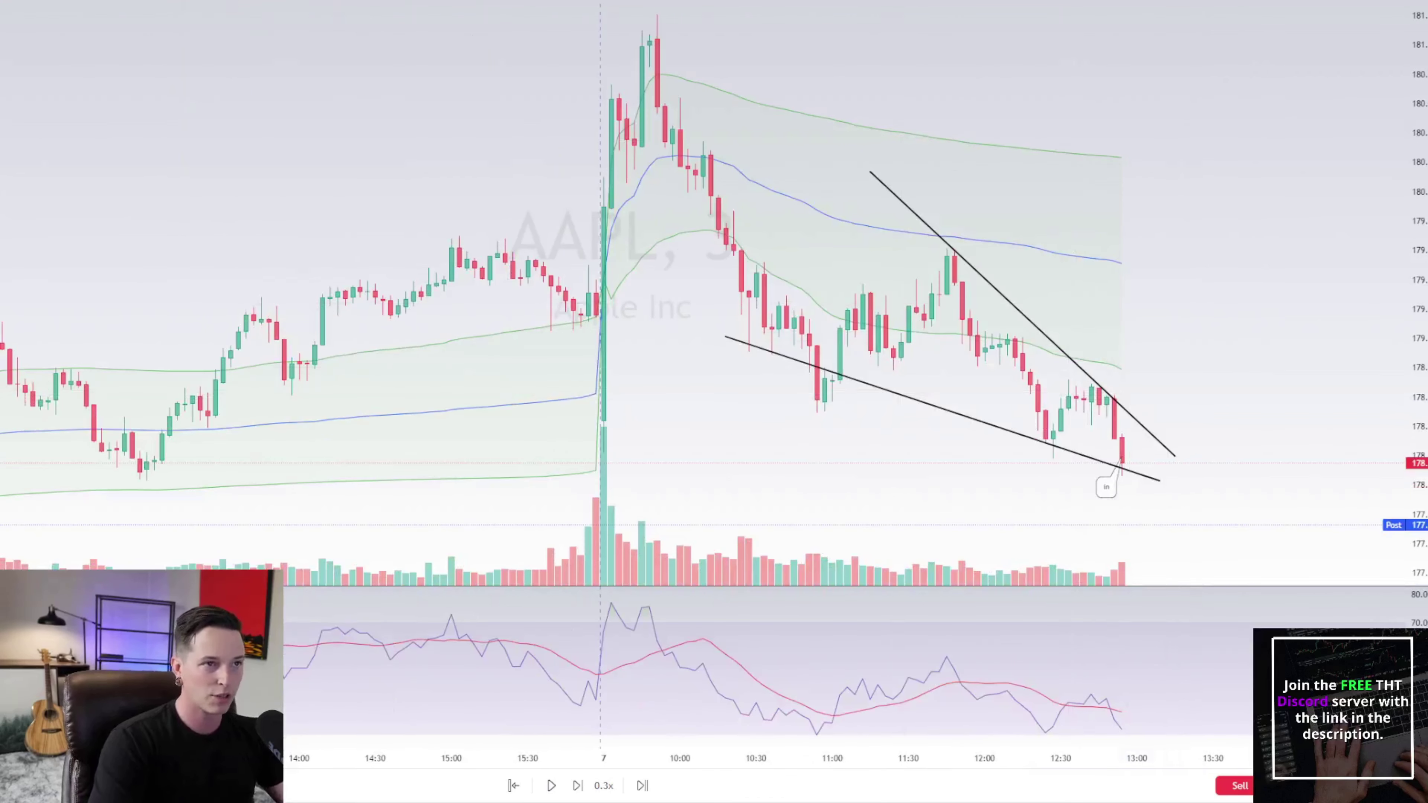
{"action": "left_click", "coordinate": [1168, 466]}
{"action": "left_click_drag", "start_coordinate": [1168, 347], "coordinate": [1173, 262]}
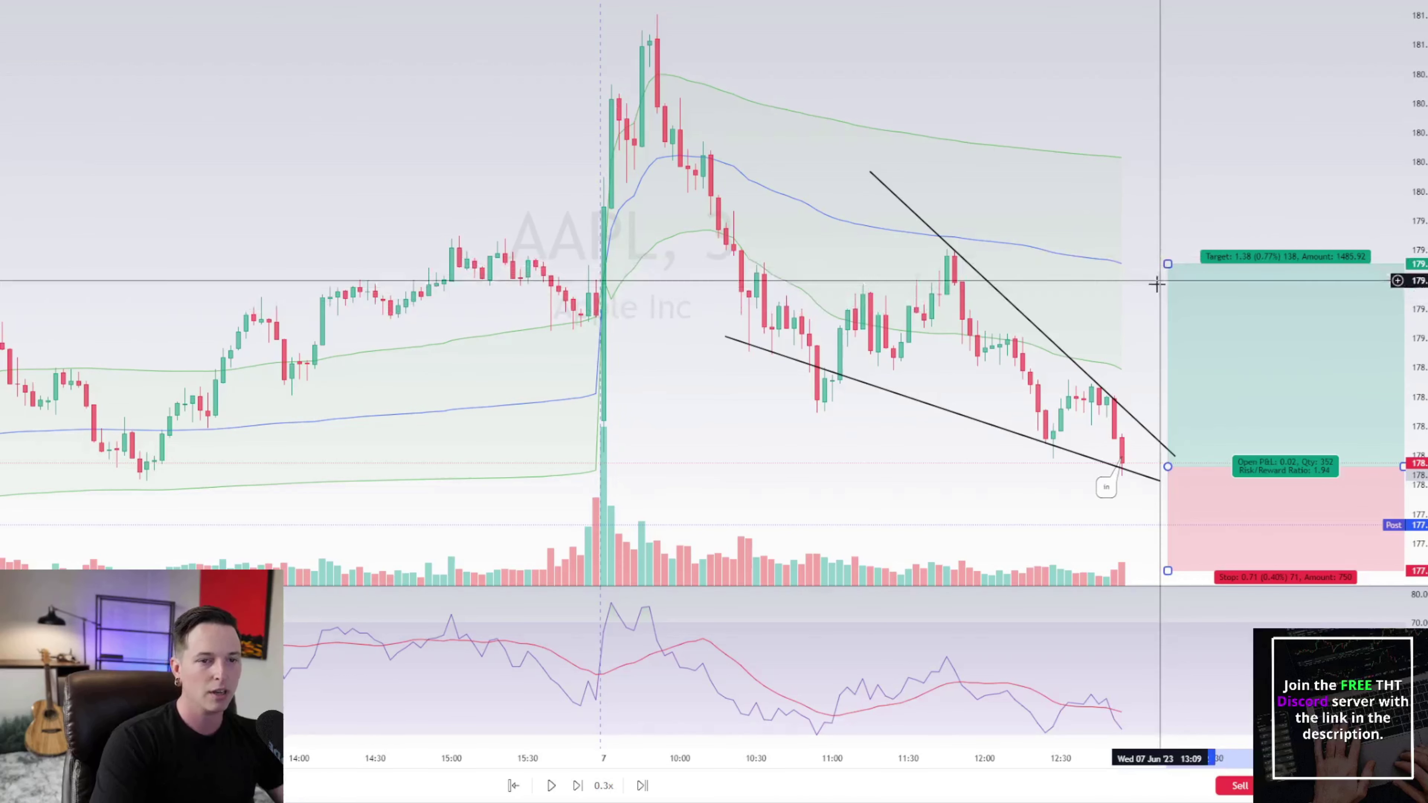
{"action": "left_click_drag", "start_coordinate": [1167, 570], "coordinate": [1174, 525]}
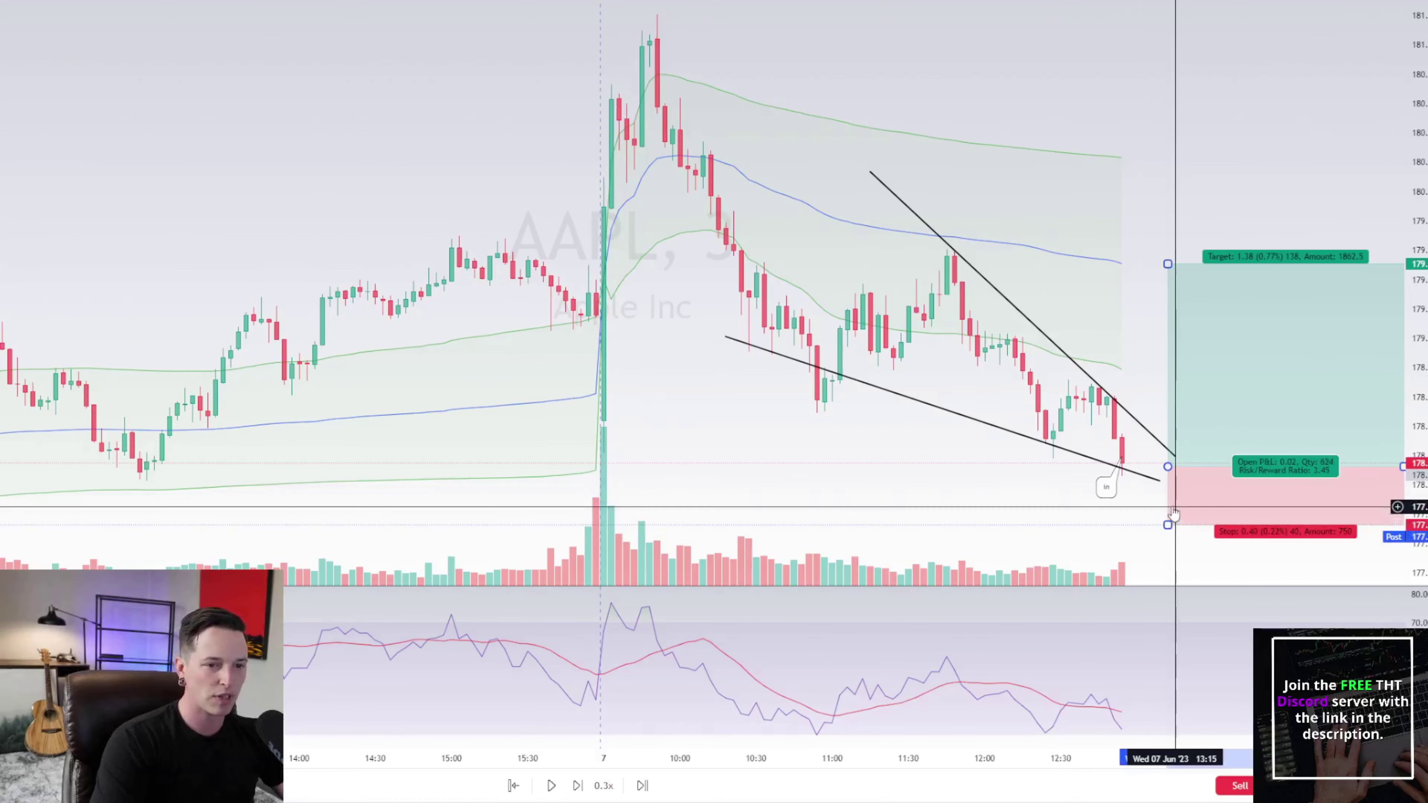
Step: Start the bar replay and set the replay speed to 1x
{"action": "scroll", "coordinate": [1169, 520], "scroll_direction": "up", "scroll_amount": 1}
{"action": "scroll", "coordinate": [1169, 520], "scroll_direction": "down", "scroll_amount": 2}
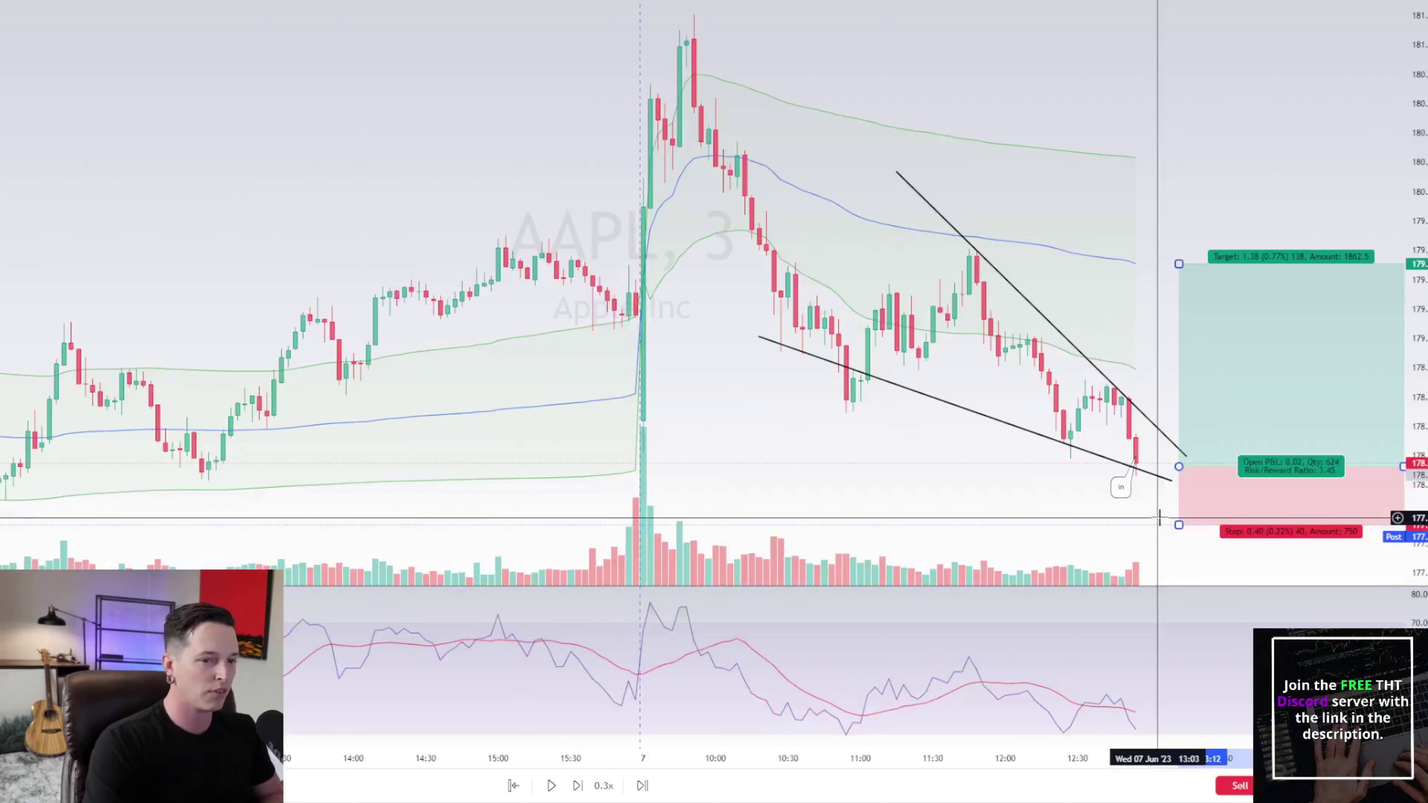
{"action": "scroll", "coordinate": [1166, 520], "scroll_direction": "up", "scroll_amount": 4}
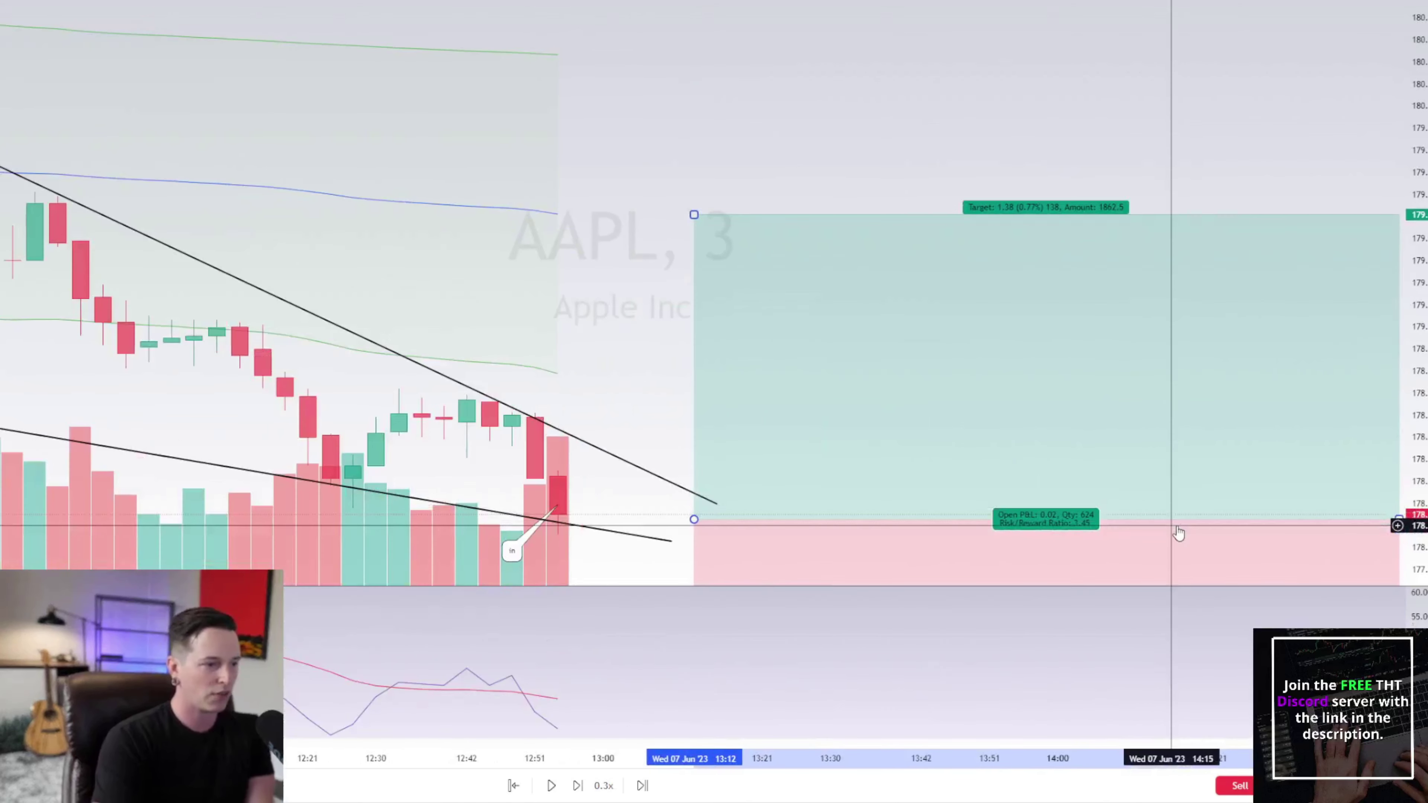
{"action": "left_click", "coordinate": [603, 784]}
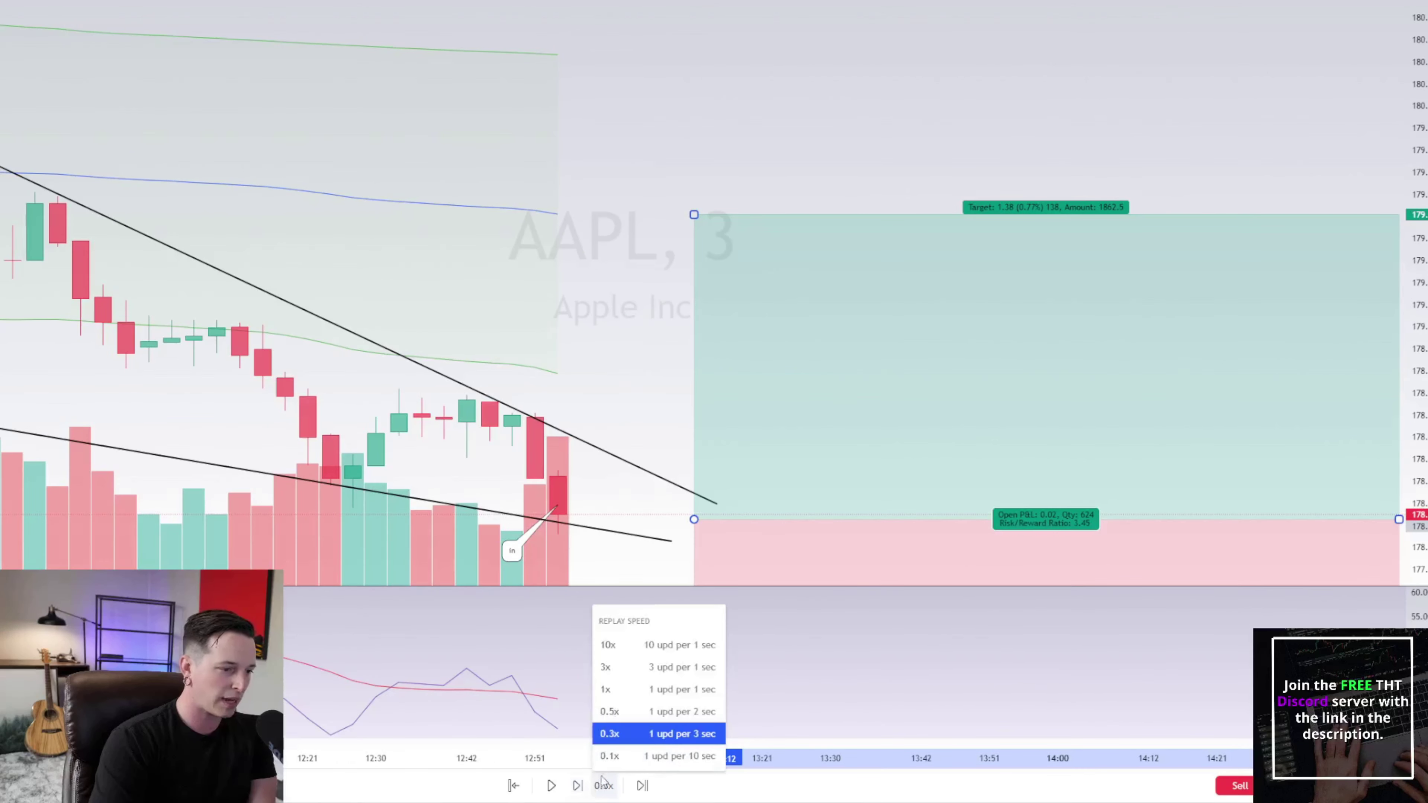
{"action": "left_click", "coordinate": [612, 711]}
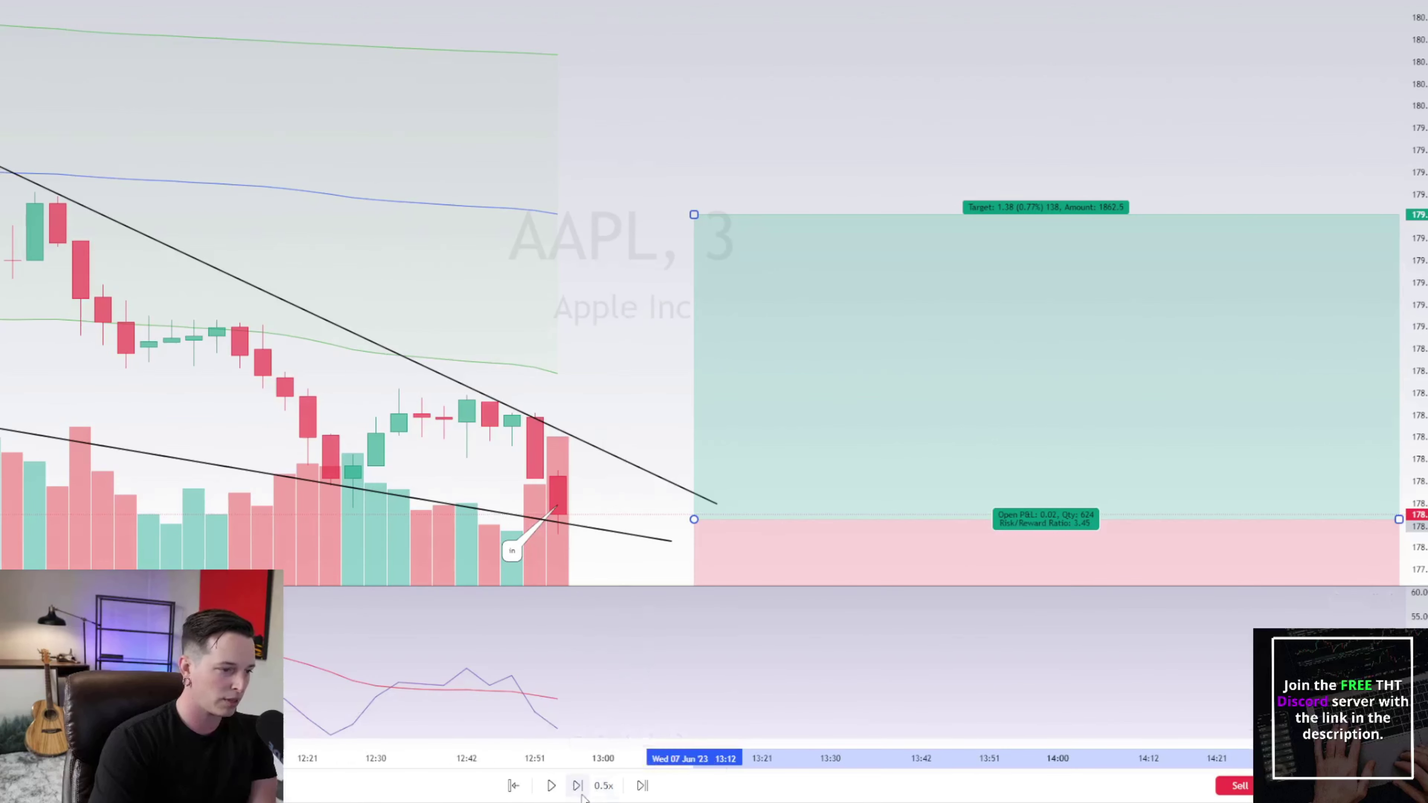
{"action": "left_click", "coordinate": [604, 786]}
{"action": "left_click", "coordinate": [611, 691]}
Step: Let the replay run through the long position's stop level and pause it at the 13:24 candle
{"action": "scroll", "coordinate": [660, 355], "scroll_direction": "down", "scroll_amount": 2}
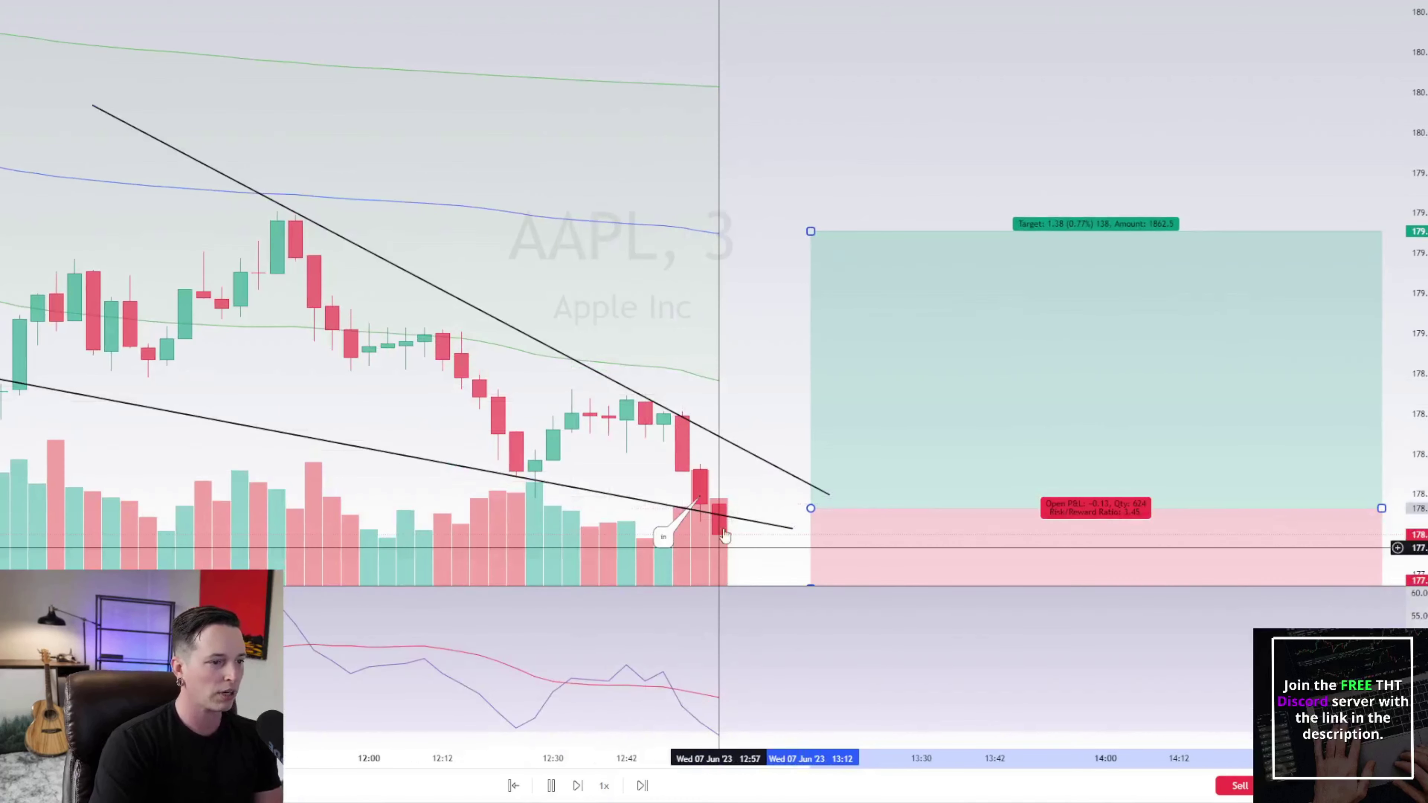
{"action": "scroll", "coordinate": [723, 536], "scroll_direction": "down", "scroll_amount": 3}
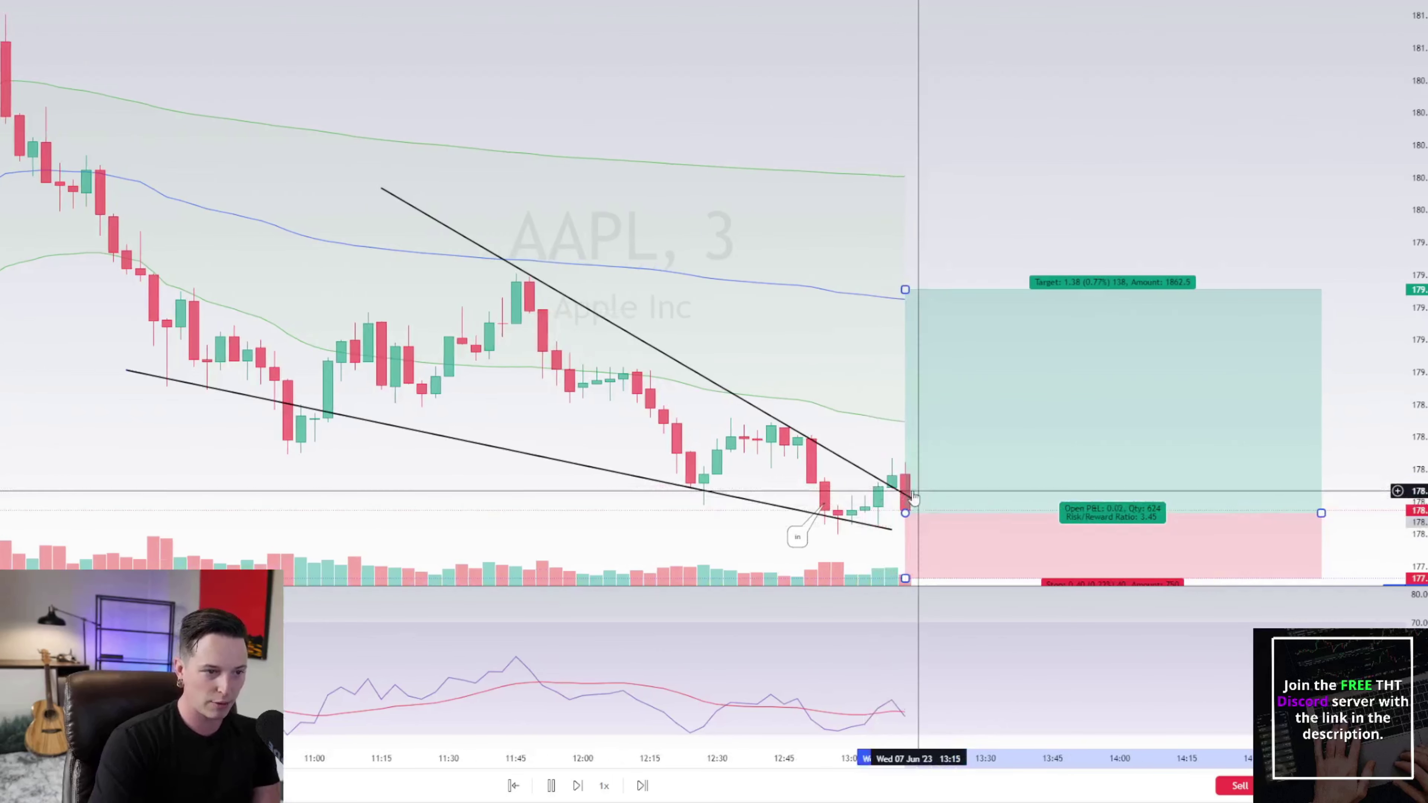
{"action": "scroll", "coordinate": [882, 456], "scroll_direction": "up", "scroll_amount": 3}
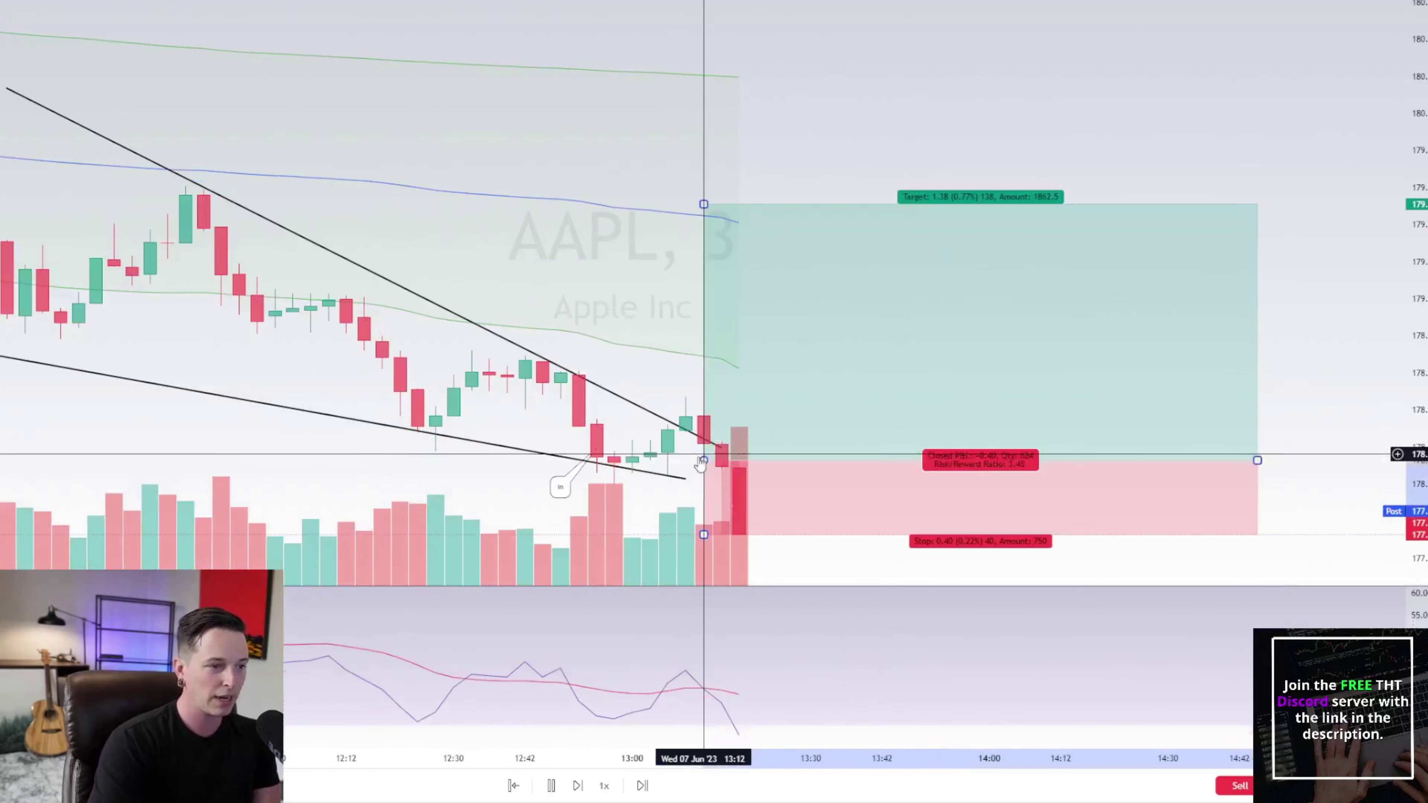
{"action": "left_click", "coordinate": [552, 786]}
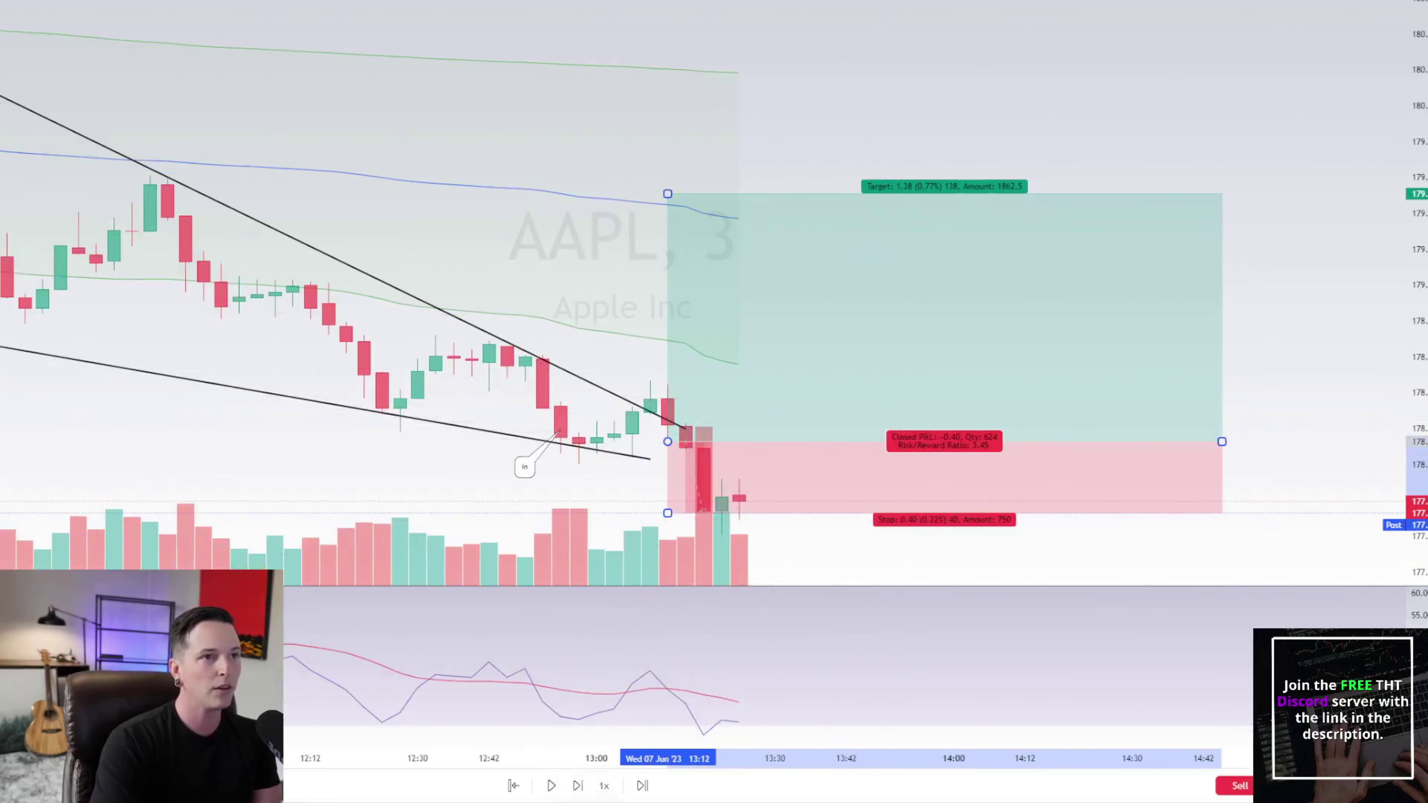
Step: Draw a rectangle from 13:03 to 13:21 around the breakout highs at the end of the wedge
{"action": "left_click", "coordinate": [614, 385]}
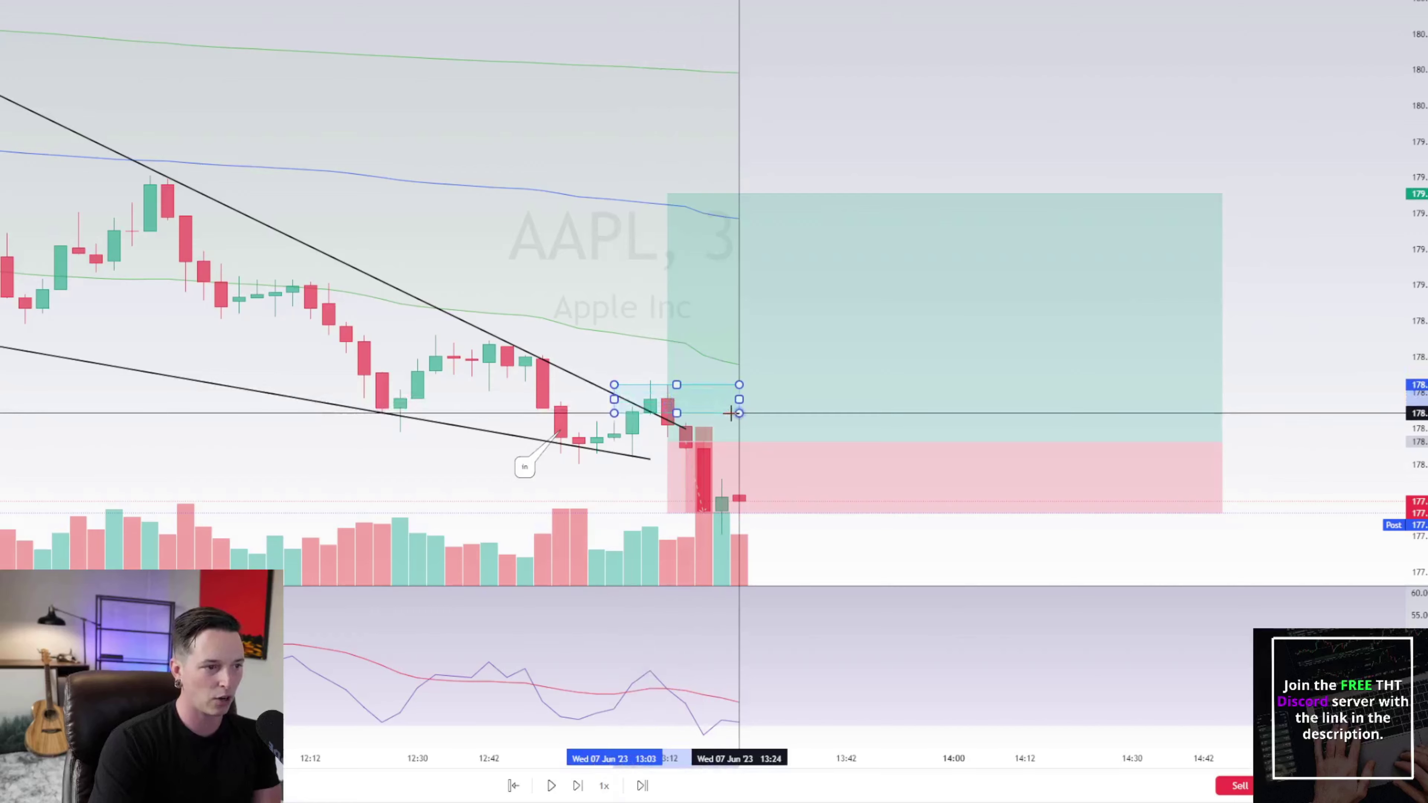
{"action": "left_click_drag", "start_coordinate": [739, 413], "coordinate": [721, 411]}
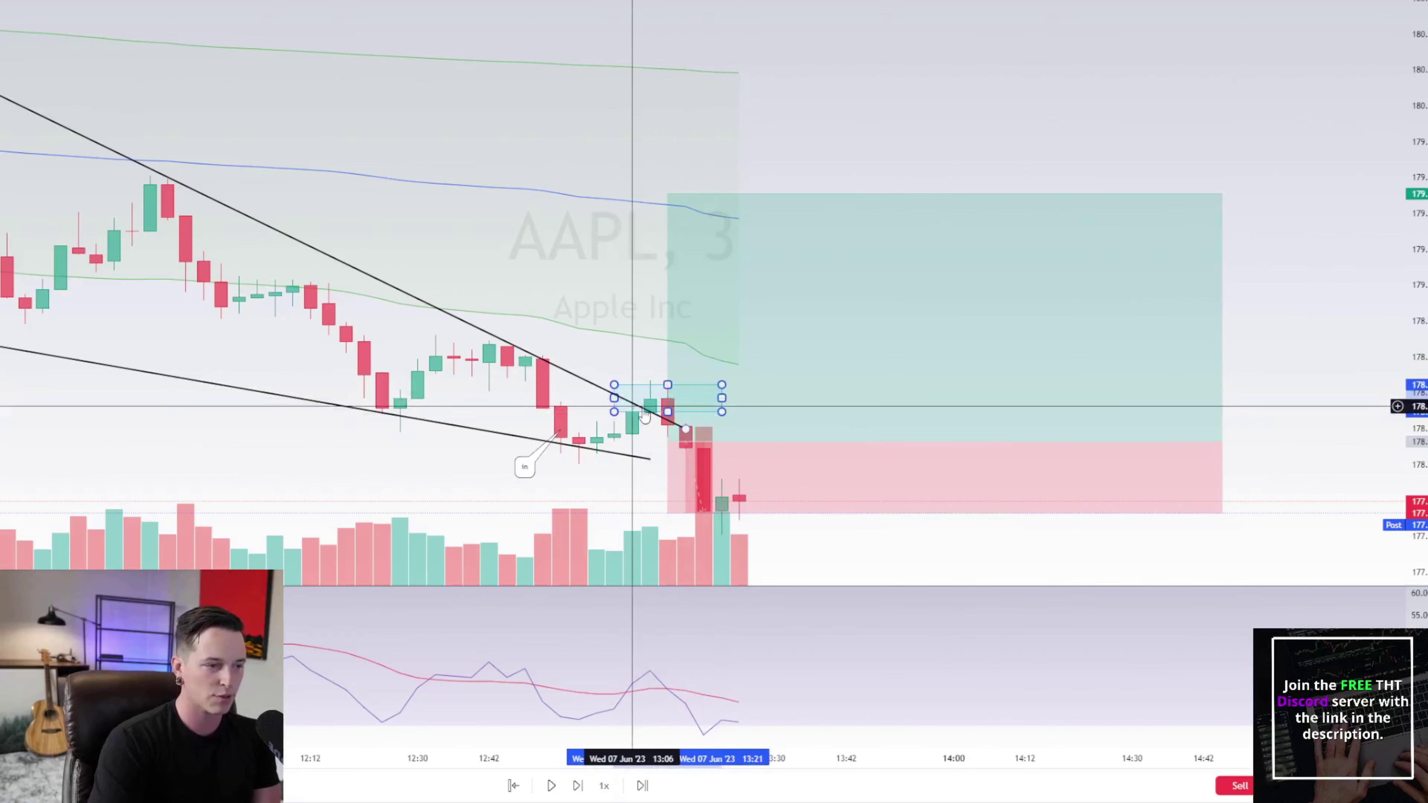
{"action": "scroll", "coordinate": [652, 414], "scroll_direction": "up", "scroll_amount": 5}
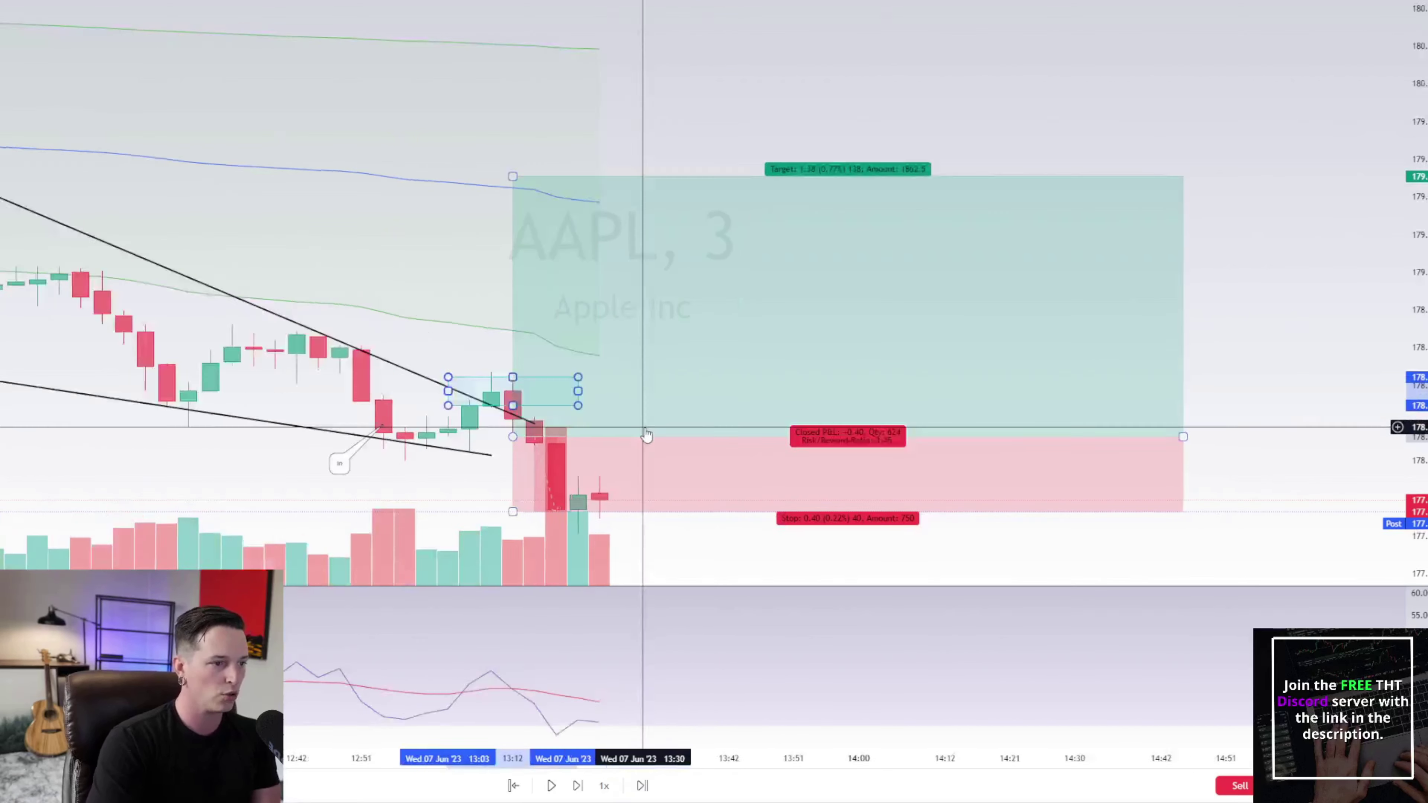
{"action": "left_click_drag", "start_coordinate": [522, 406], "coordinate": [802, 405]}
{"action": "left_click_drag", "start_coordinate": [1419, 350], "coordinate": [1419, 73]}
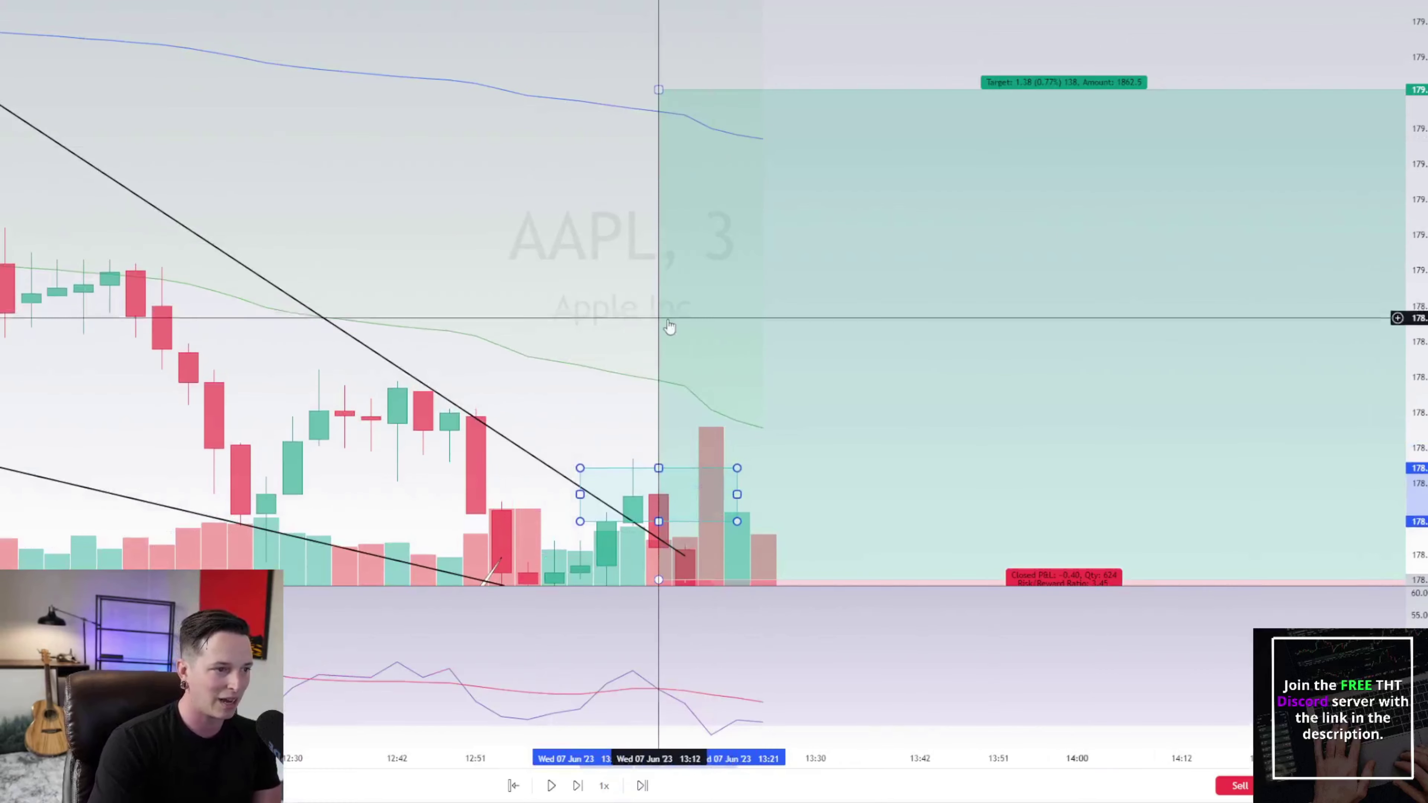
{"action": "left_click_drag", "start_coordinate": [590, 409], "coordinate": [731, 80]}
{"action": "scroll", "coordinate": [666, 449], "scroll_direction": "up", "scroll_amount": 1}
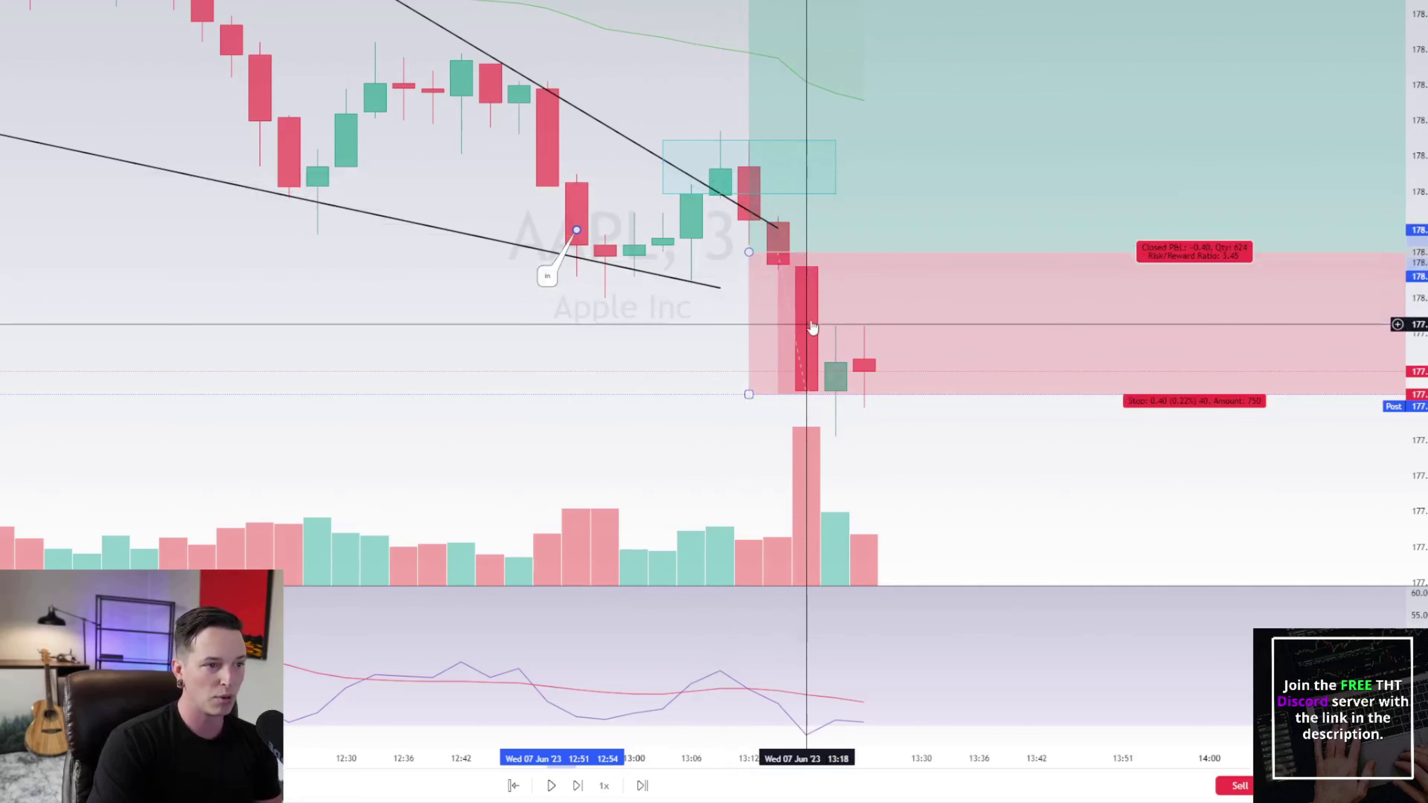
Step: Delete the rectangle over the breakout highs
{"action": "left_click", "coordinate": [707, 143]}
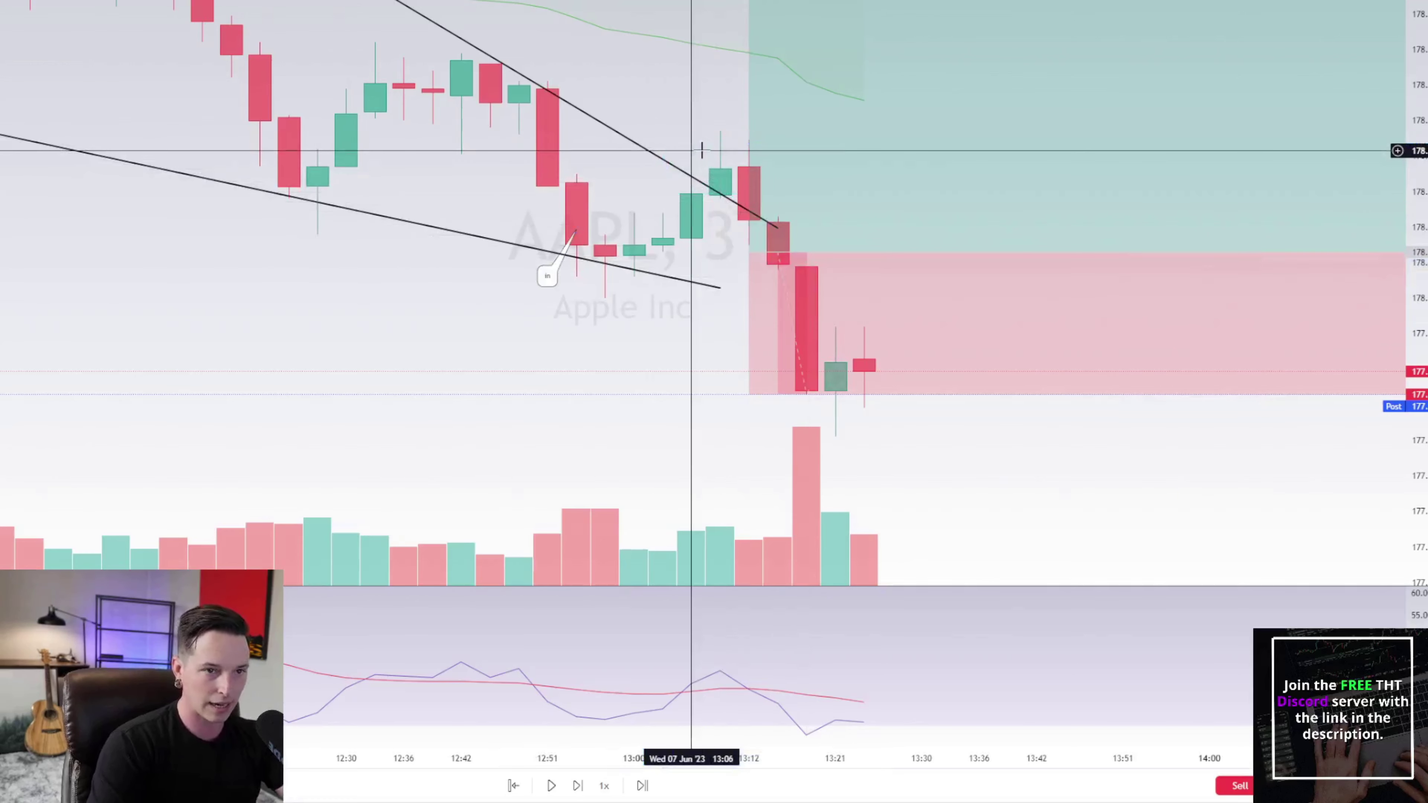
{"action": "key", "text": "Delete"}
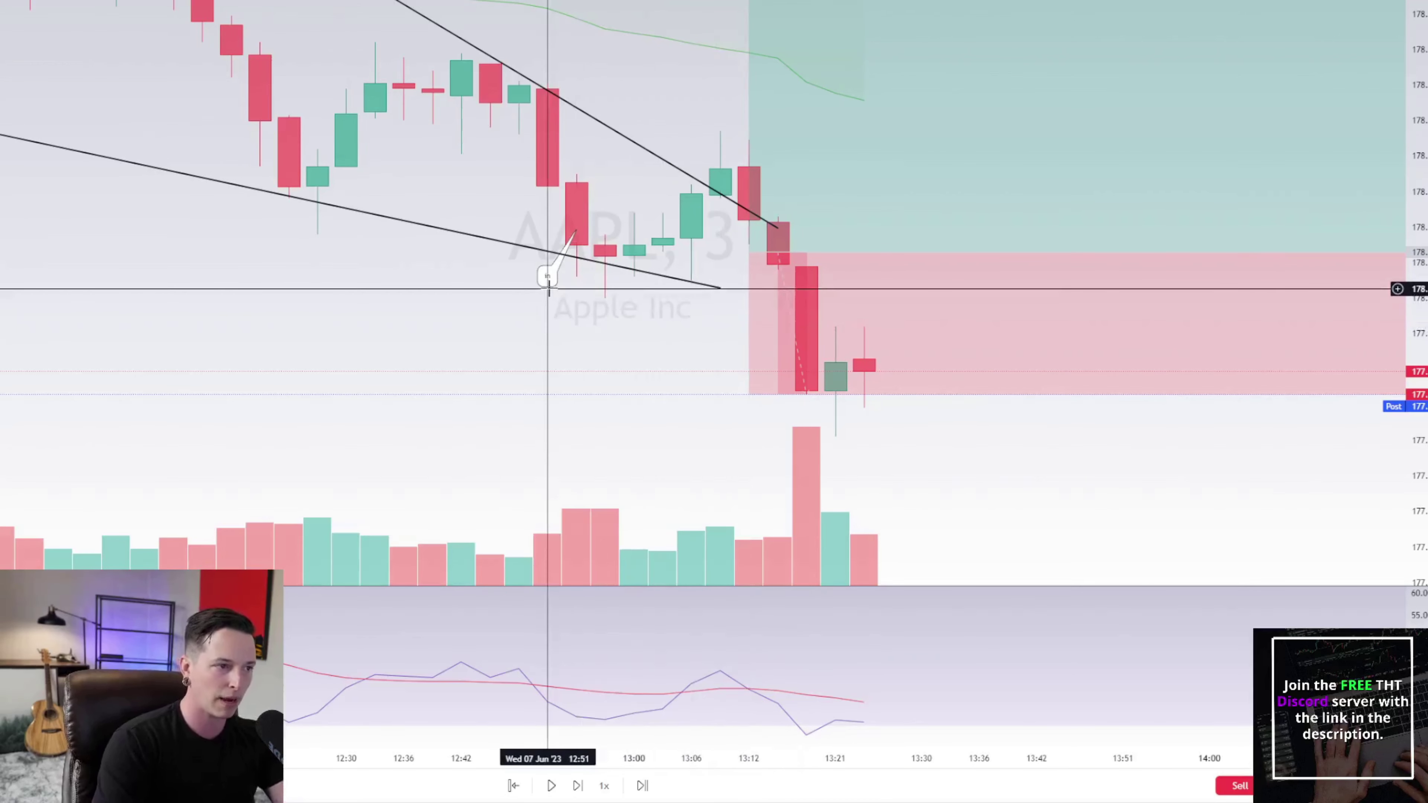
Step: Resume the replay from the 13:24 candle and pause it at the 14:06 candle
{"action": "left_click", "coordinate": [550, 785]}
{"action": "scroll", "coordinate": [1033, 284], "scroll_direction": "down", "scroll_amount": 5}
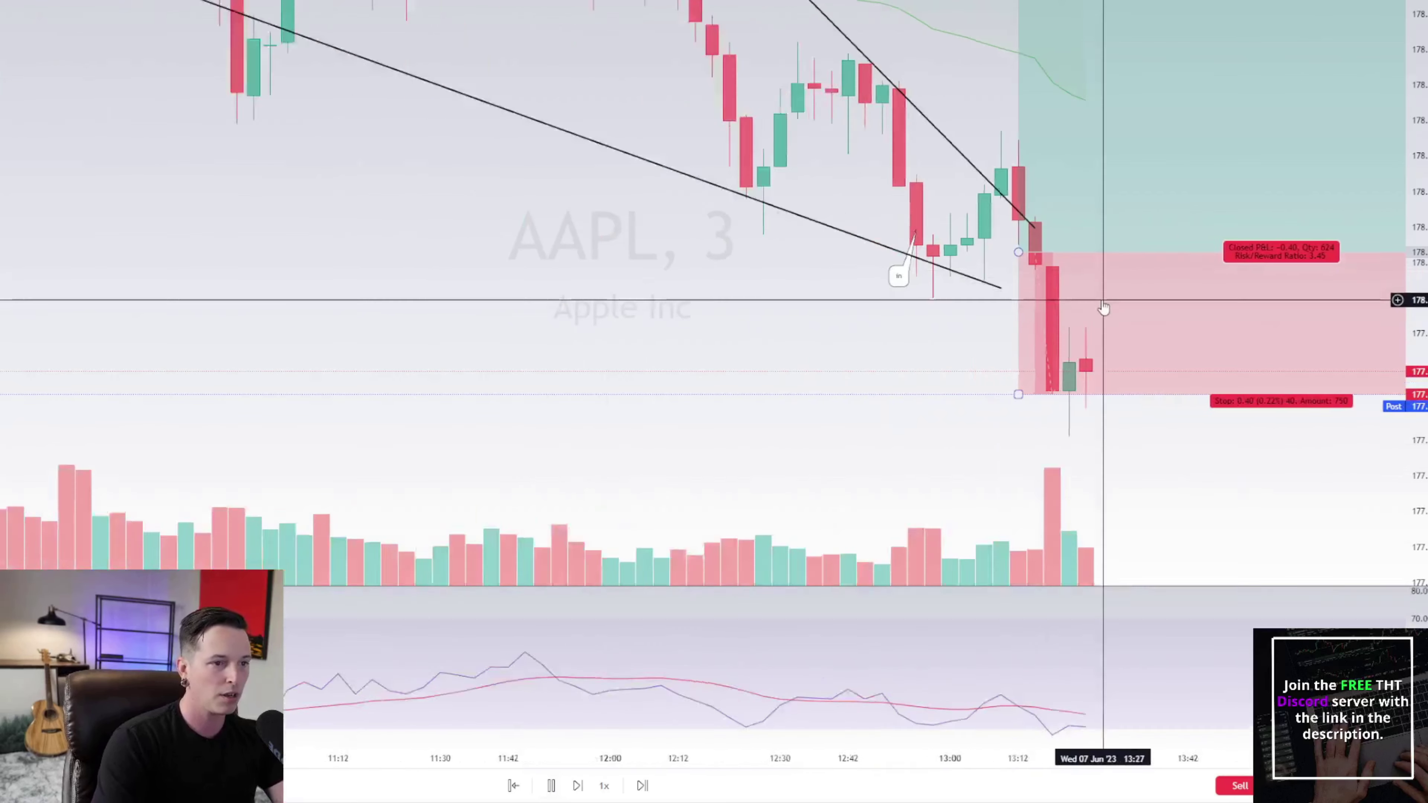
{"action": "scroll", "coordinate": [1057, 500], "scroll_direction": "up", "scroll_amount": 3}
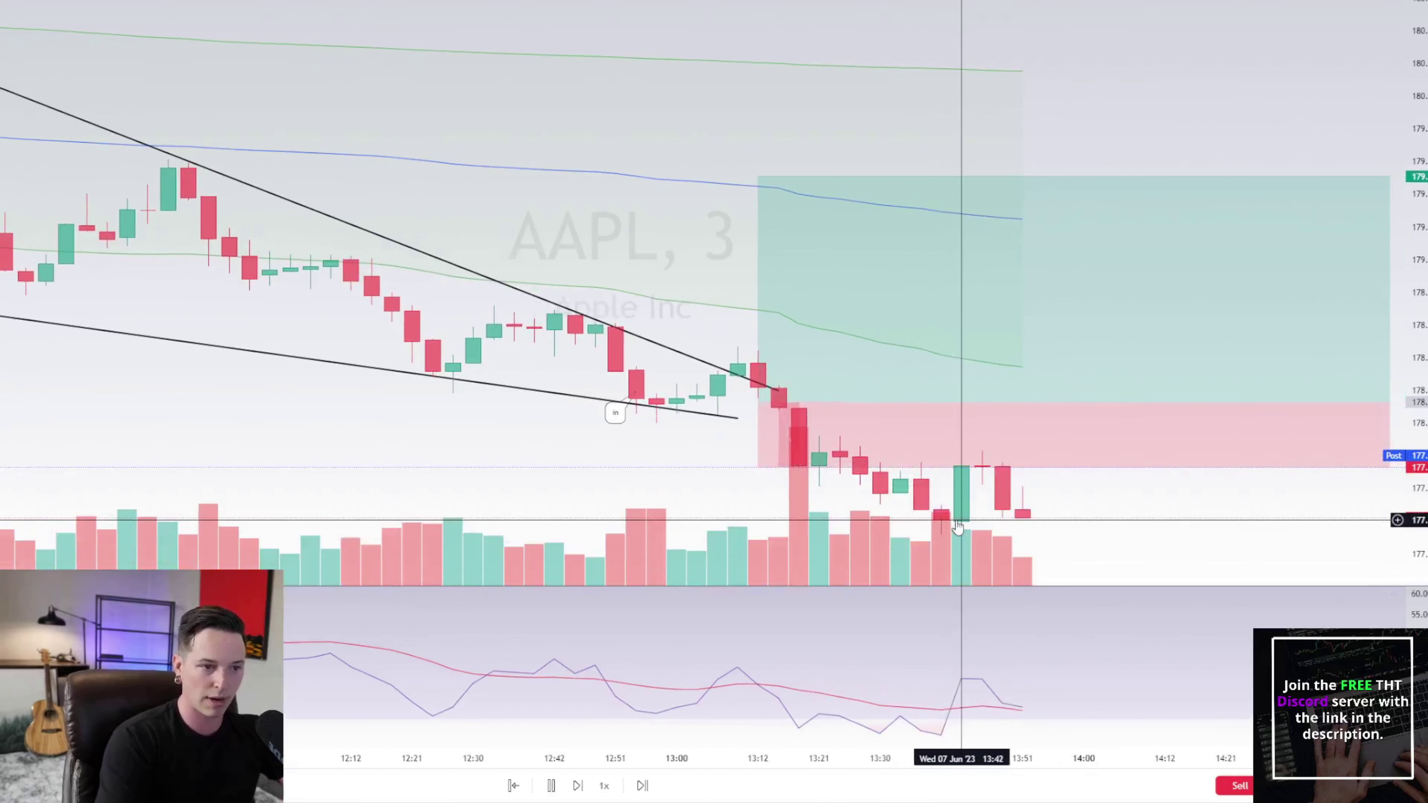
{"action": "mouse_move", "coordinate": [1167, 418]}
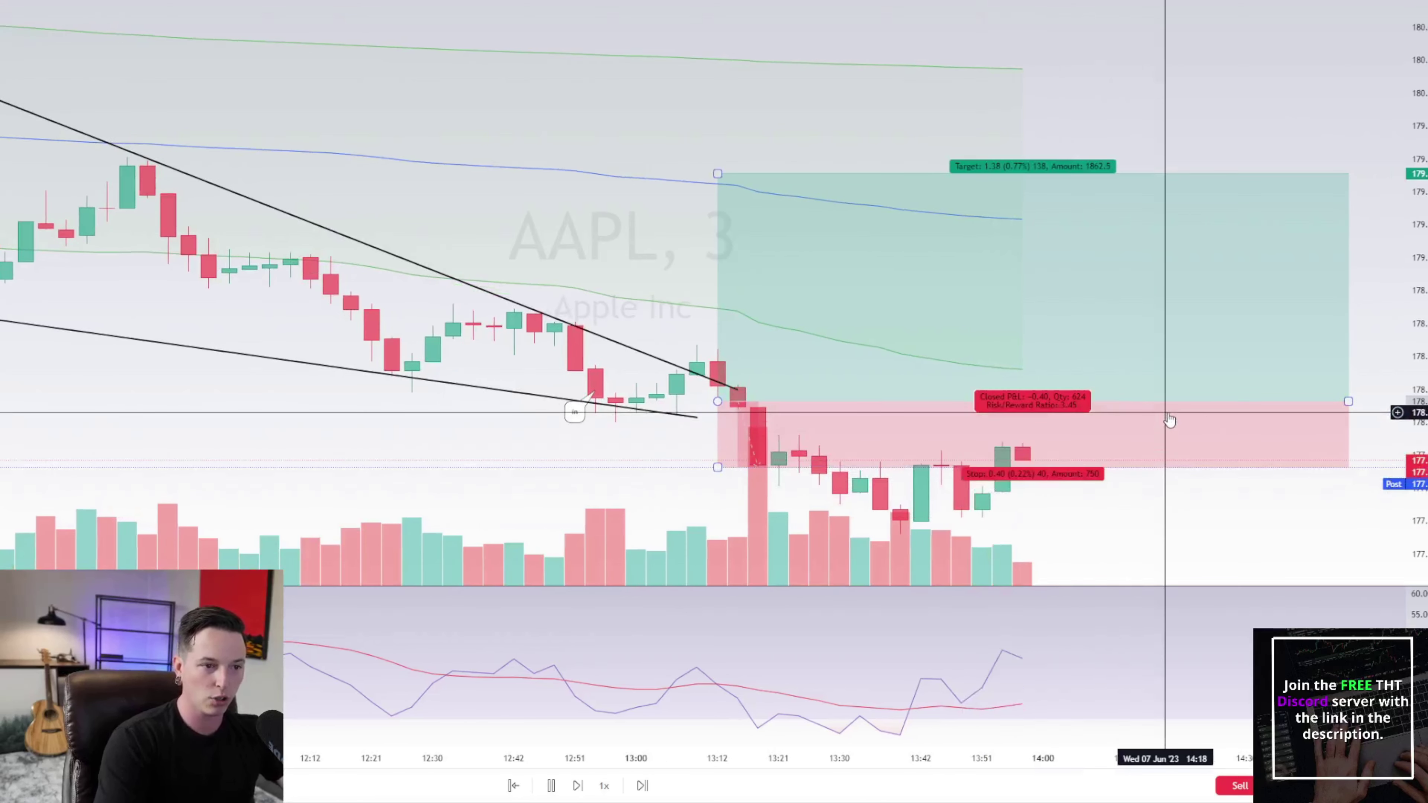
{"action": "left_click", "coordinate": [550, 785]}
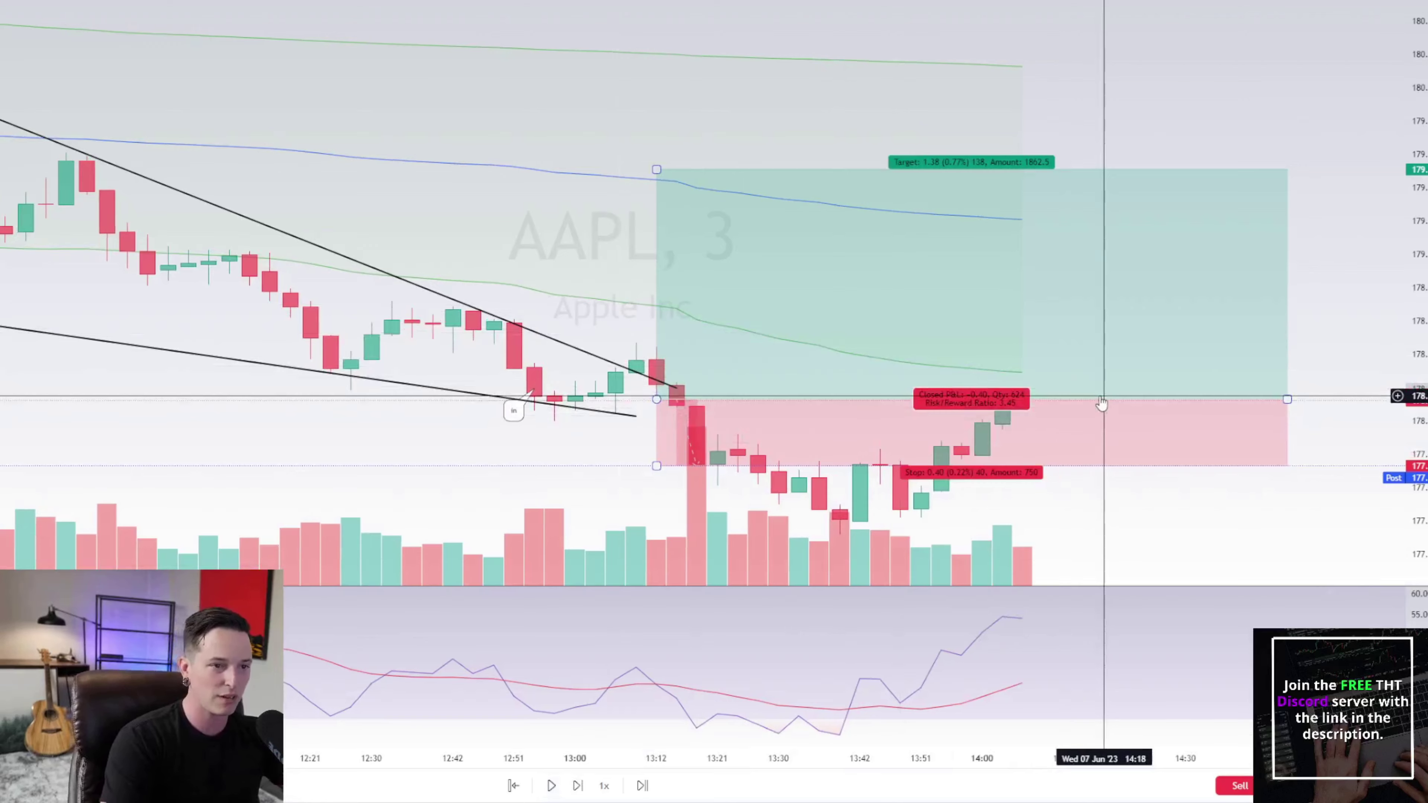
Step: Extend the wedge's upper trend line along its slope so that it ends at 14:03
{"action": "scroll", "coordinate": [1100, 403], "scroll_direction": "down", "scroll_amount": 3}
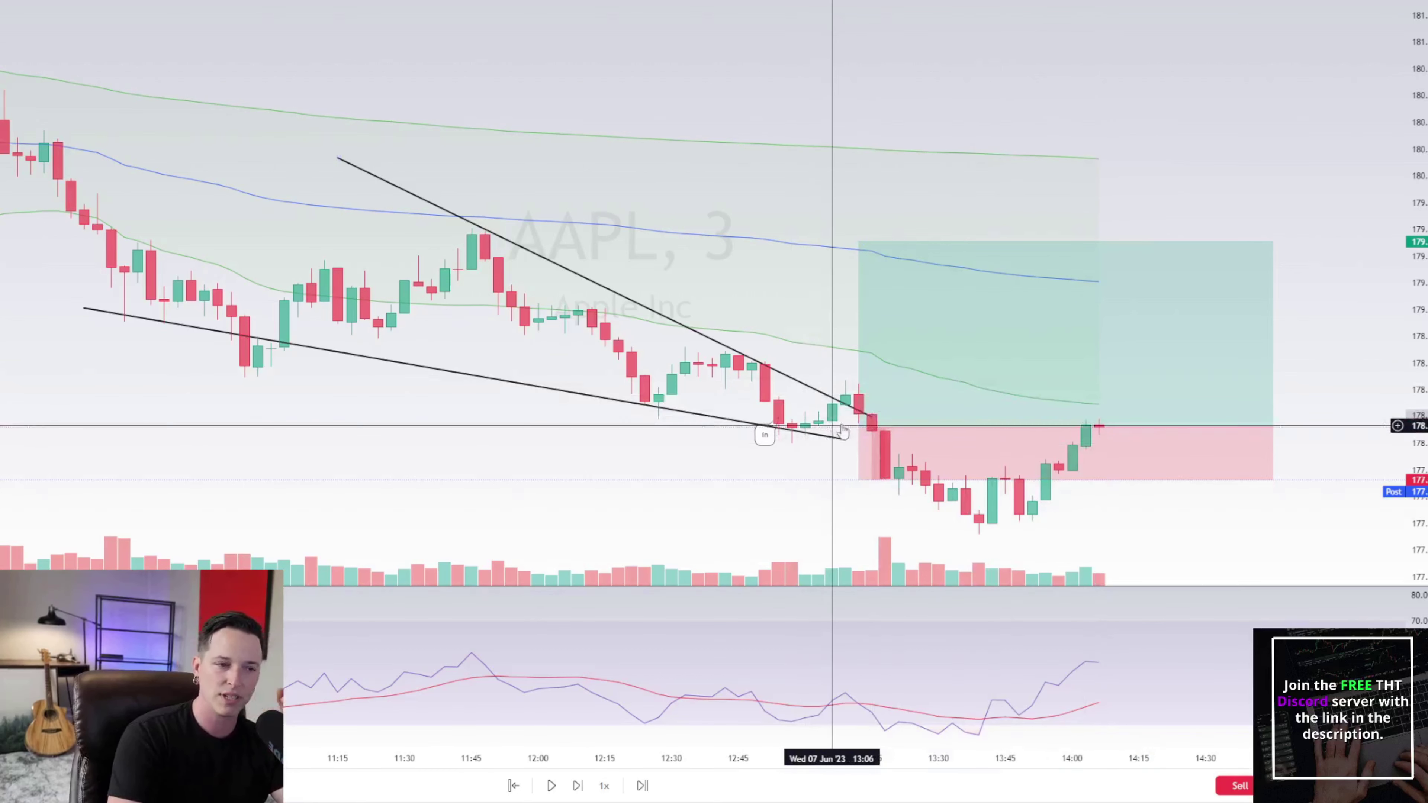
{"action": "left_click", "coordinate": [853, 410]}
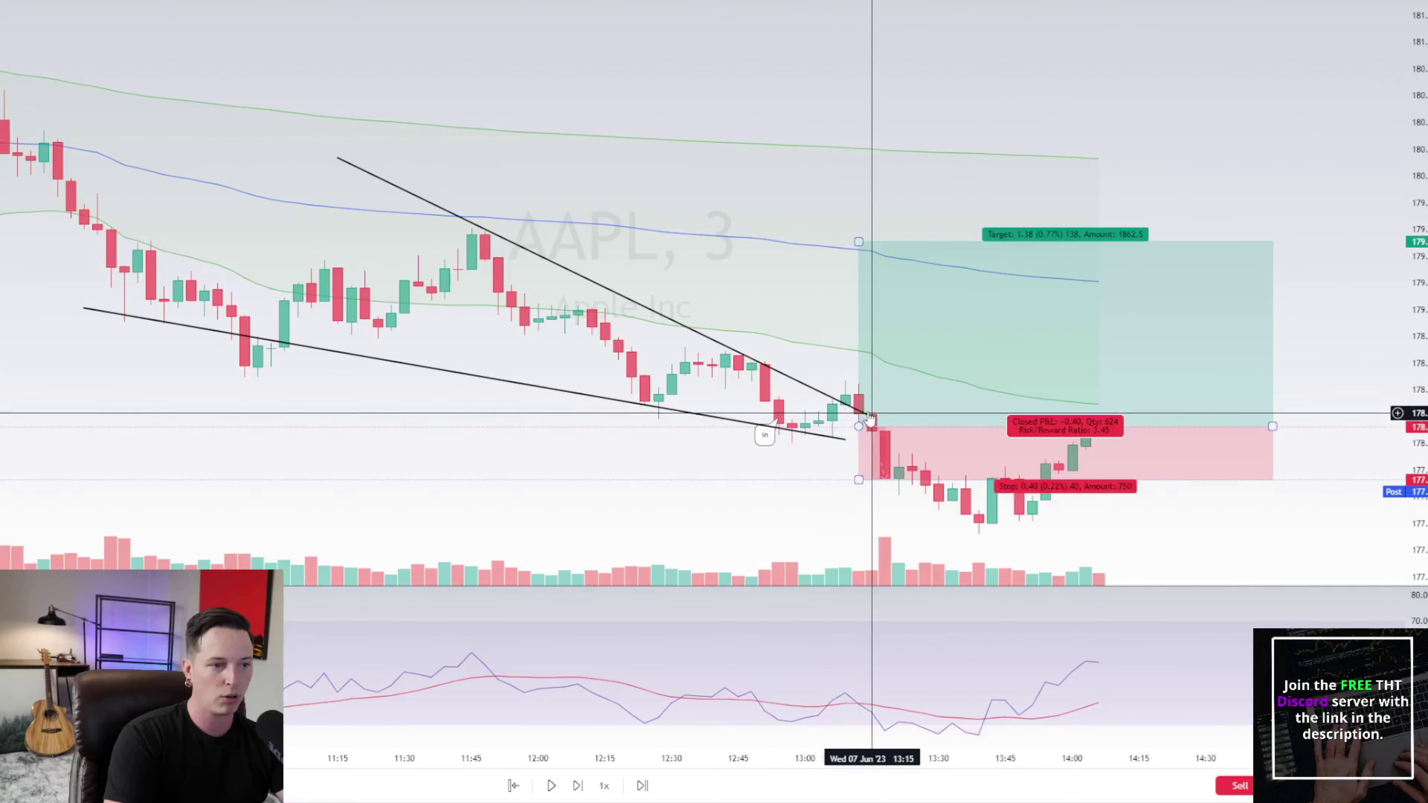
{"action": "left_click_drag", "start_coordinate": [871, 418], "coordinate": [1085, 503]}
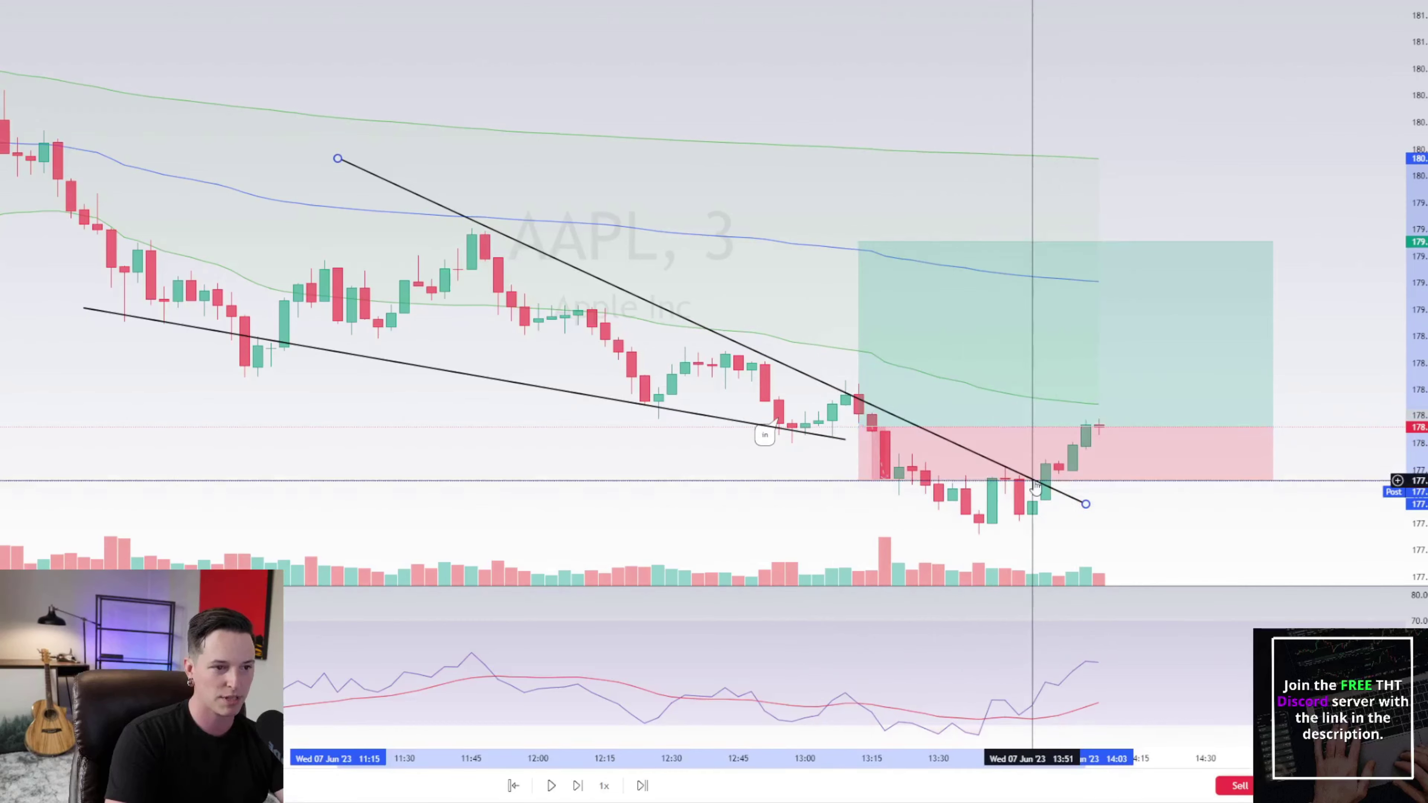
{"action": "key", "text": "shift+Right"}
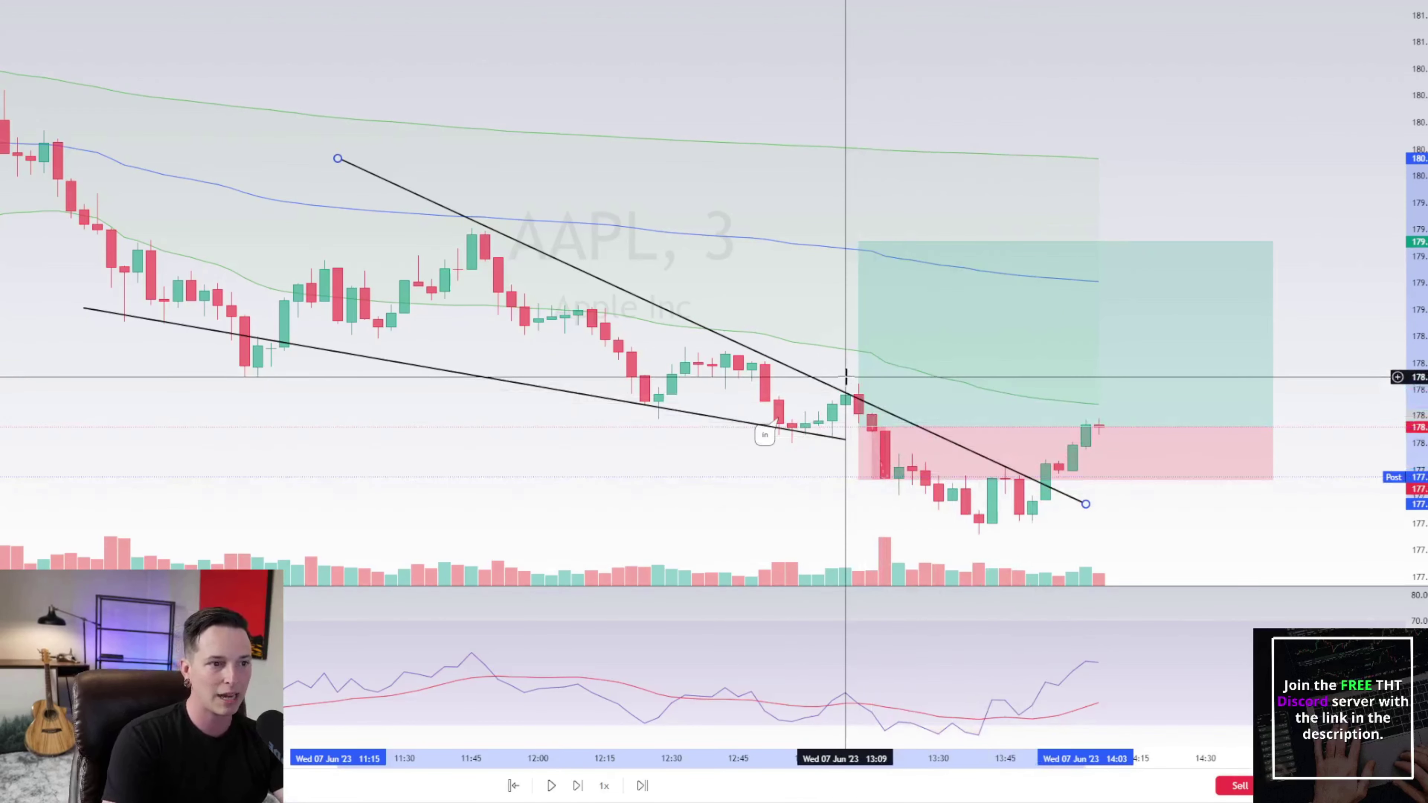
Step: Delete the stopped-out long position from the chart
{"action": "left_click", "coordinate": [1127, 311]}
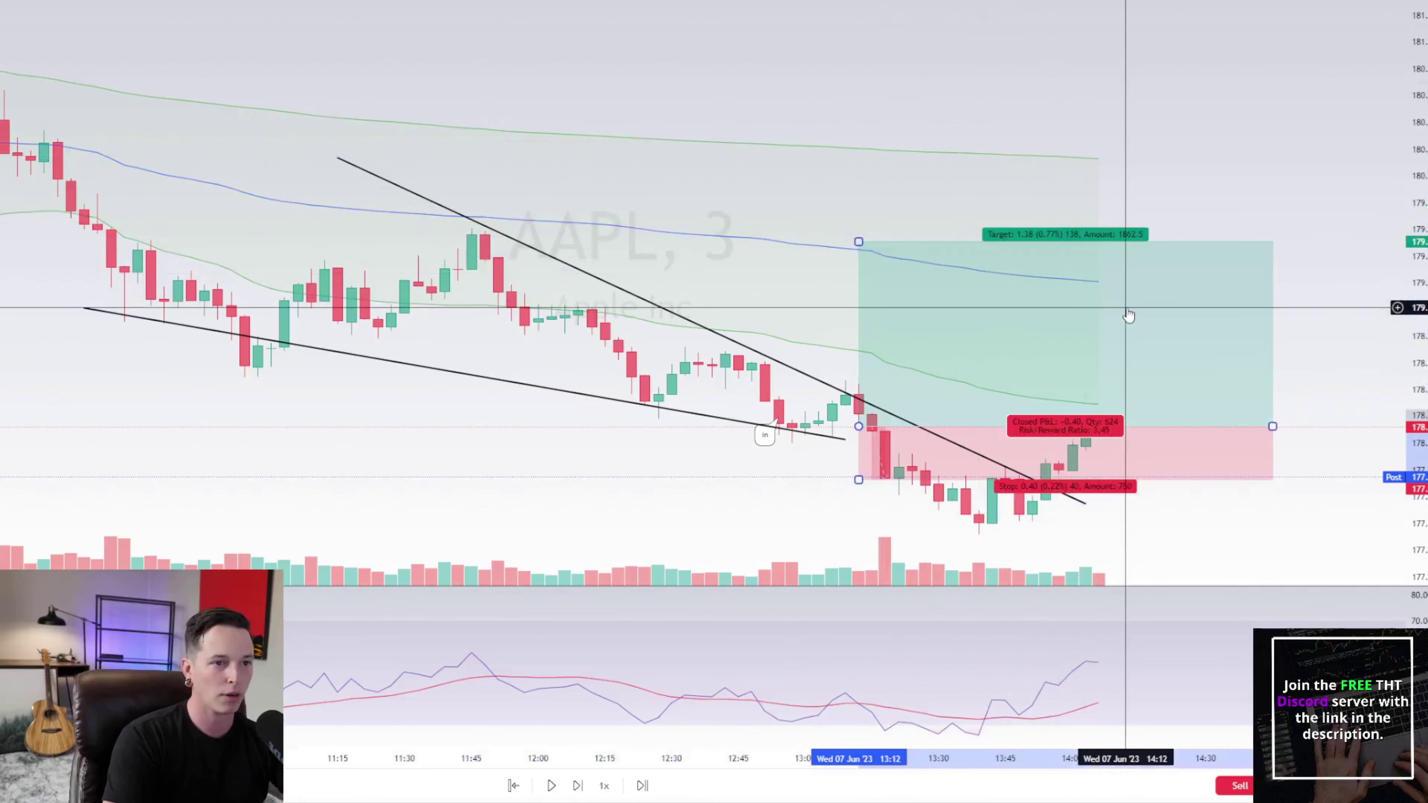
{"action": "key", "text": "Delete"}
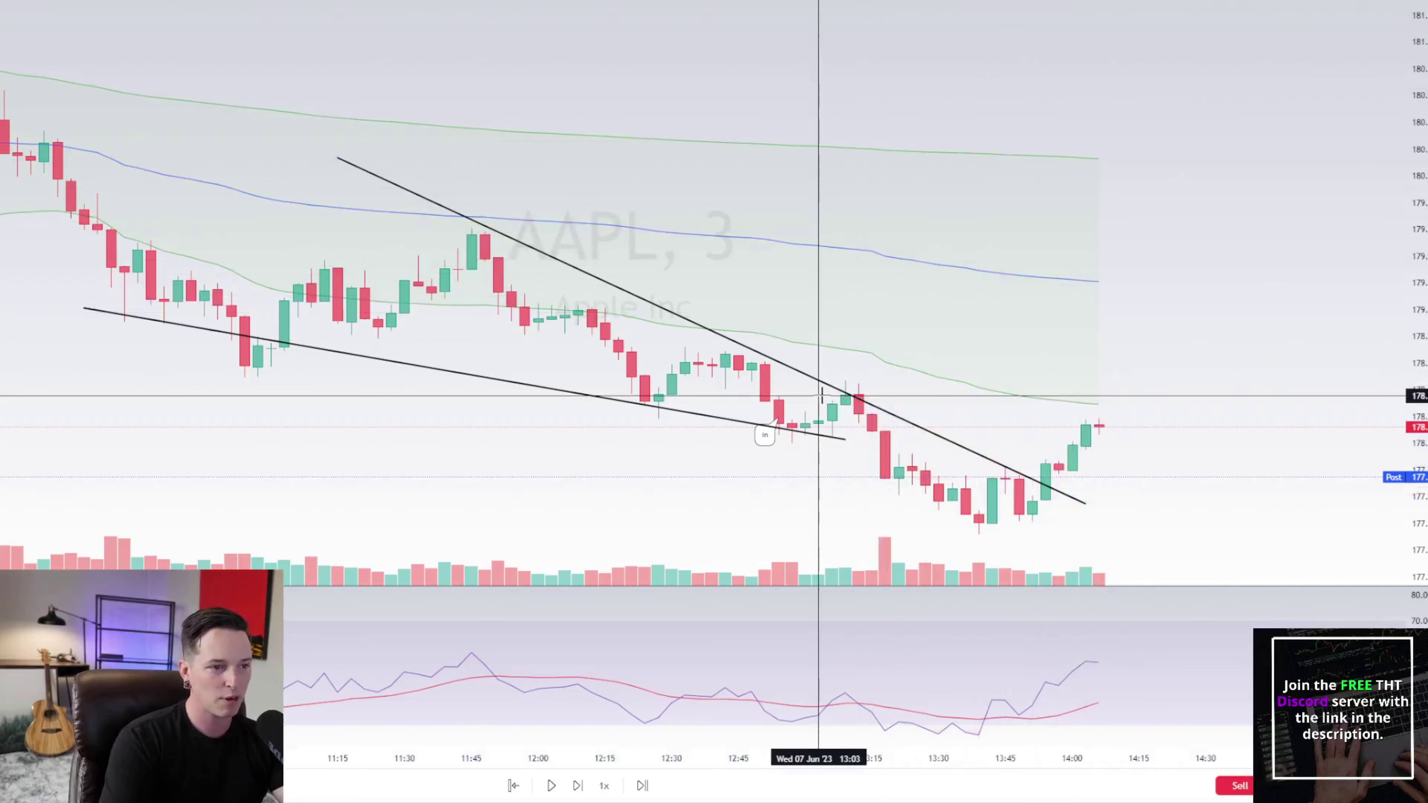
Step: Add a horizontal line near the 13:09 swing high at the end of the wedge
{"action": "key", "text": "alt+h"}
{"action": "scroll", "coordinate": [1131, 290], "scroll_direction": "down", "scroll_amount": 4}
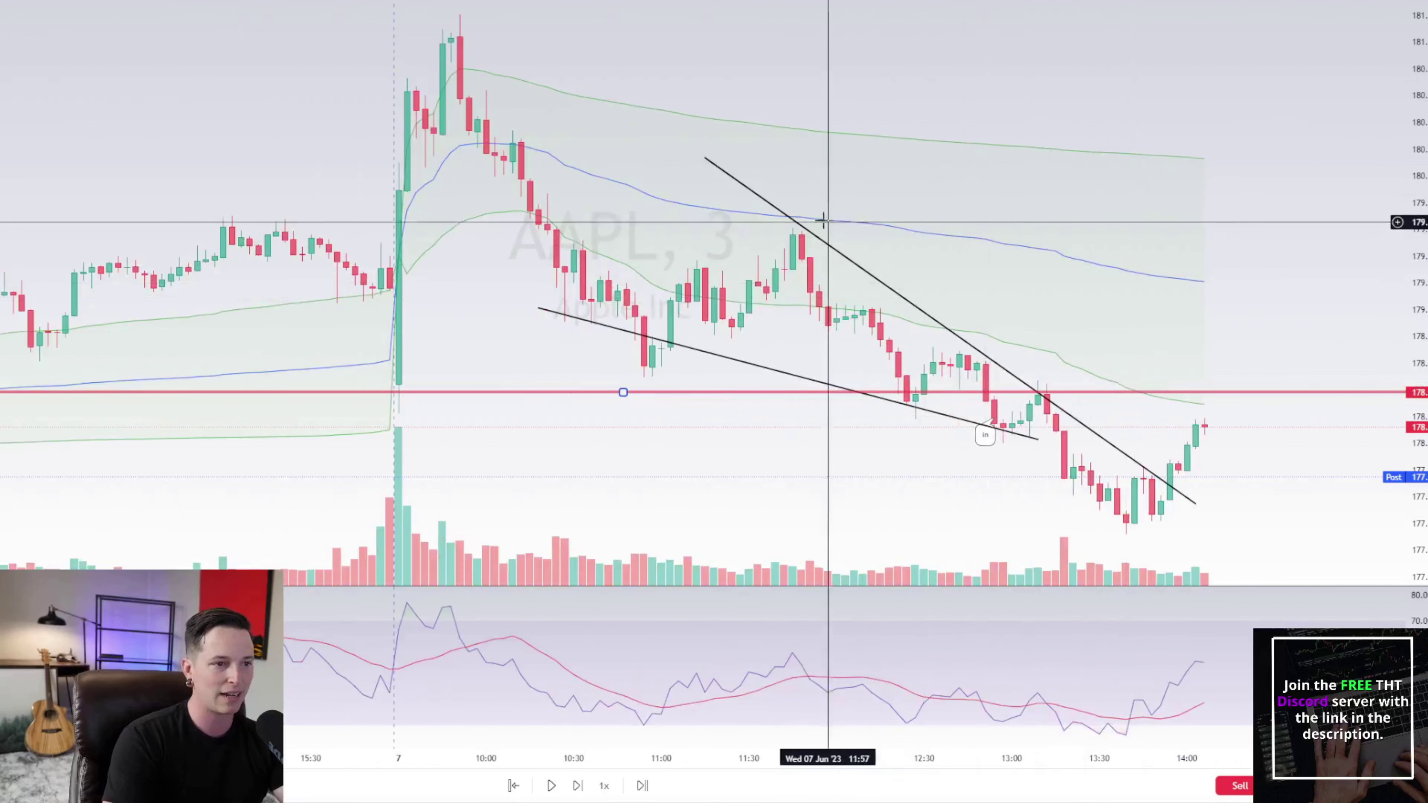
{"action": "scroll", "coordinate": [1162, 465], "scroll_direction": "up", "scroll_amount": 2}
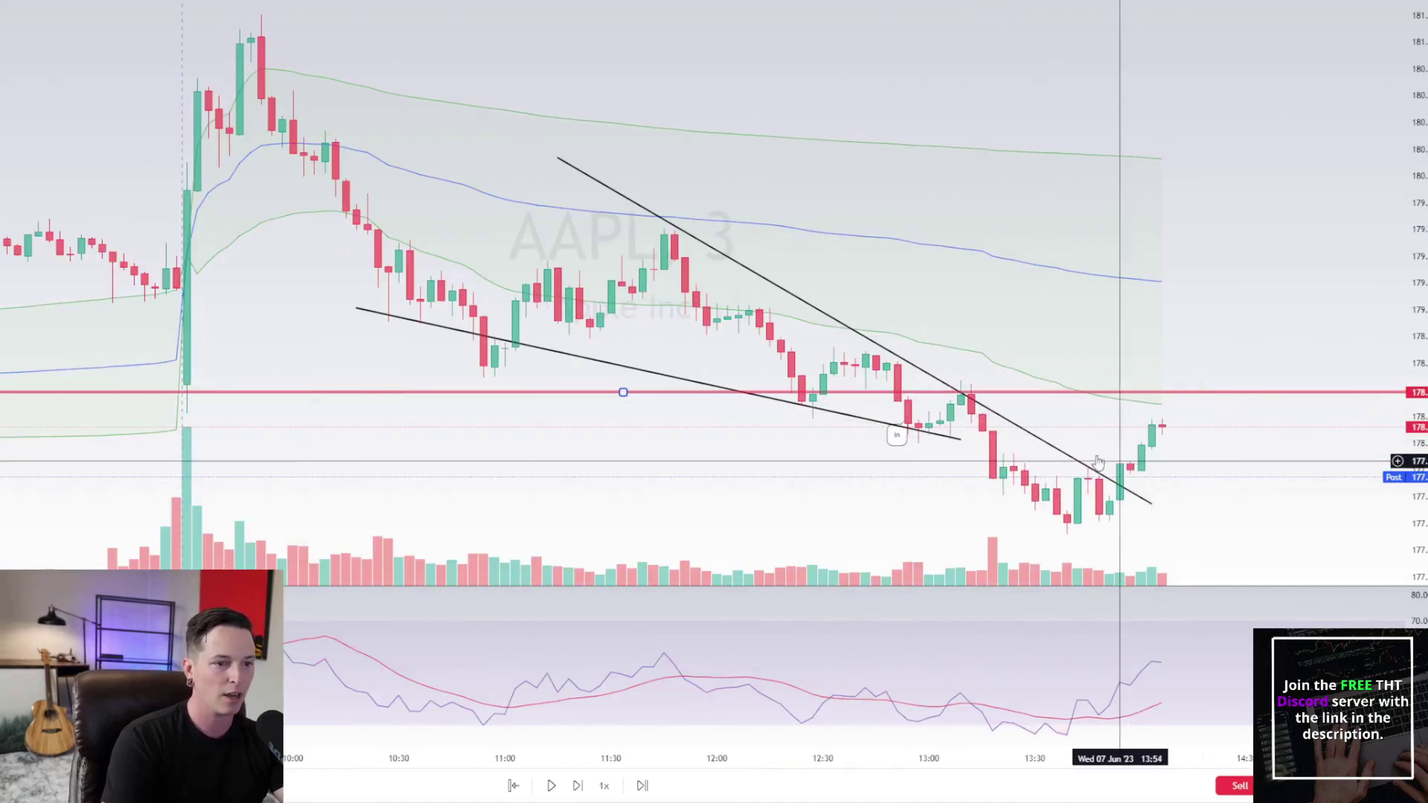
{"action": "left_click", "coordinate": [1080, 464]}
{"action": "key", "text": "Escape"}
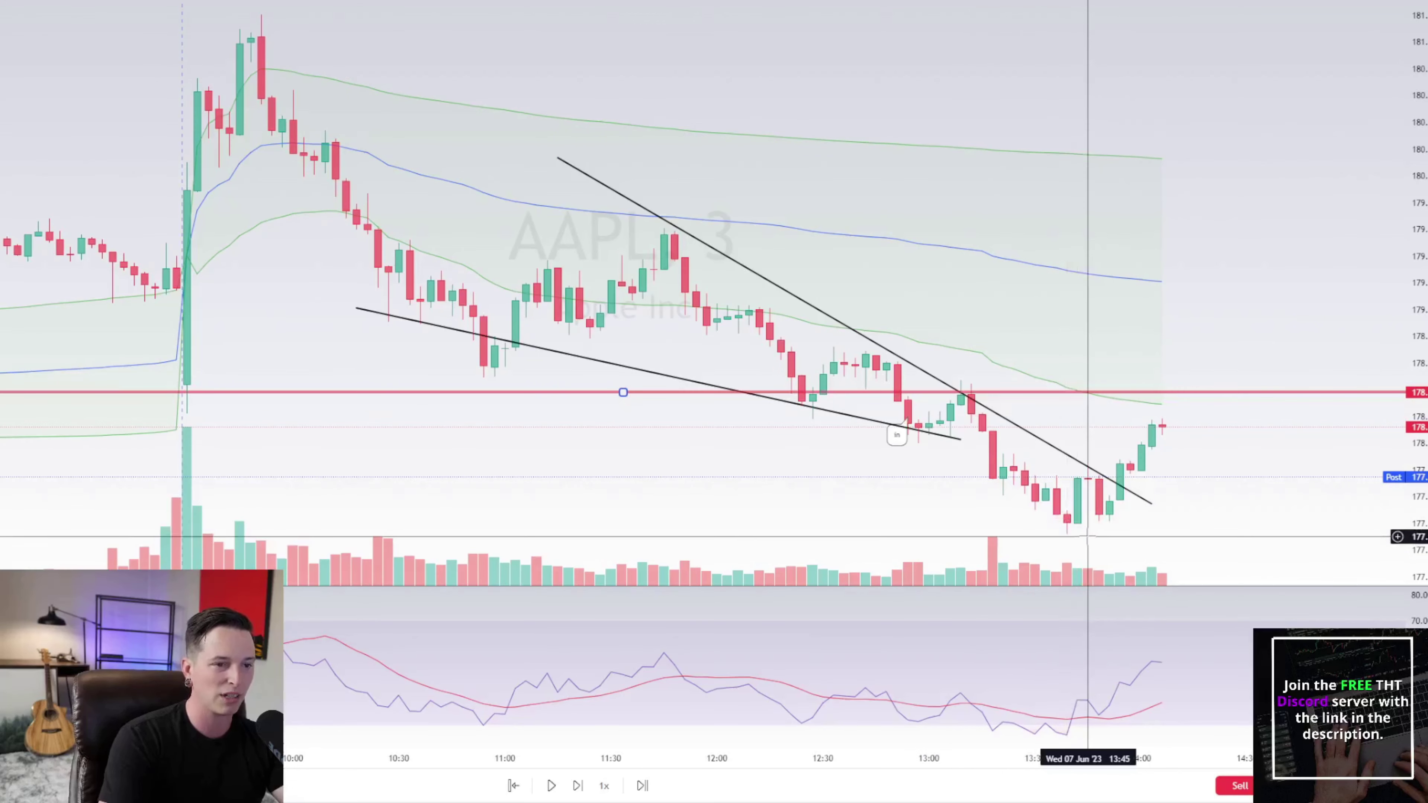
Step: Resume the replay and pause it at the 15:00 candle, just below the red horizontal line
{"action": "scroll", "coordinate": [1124, 479], "scroll_direction": "up", "scroll_amount": 3}
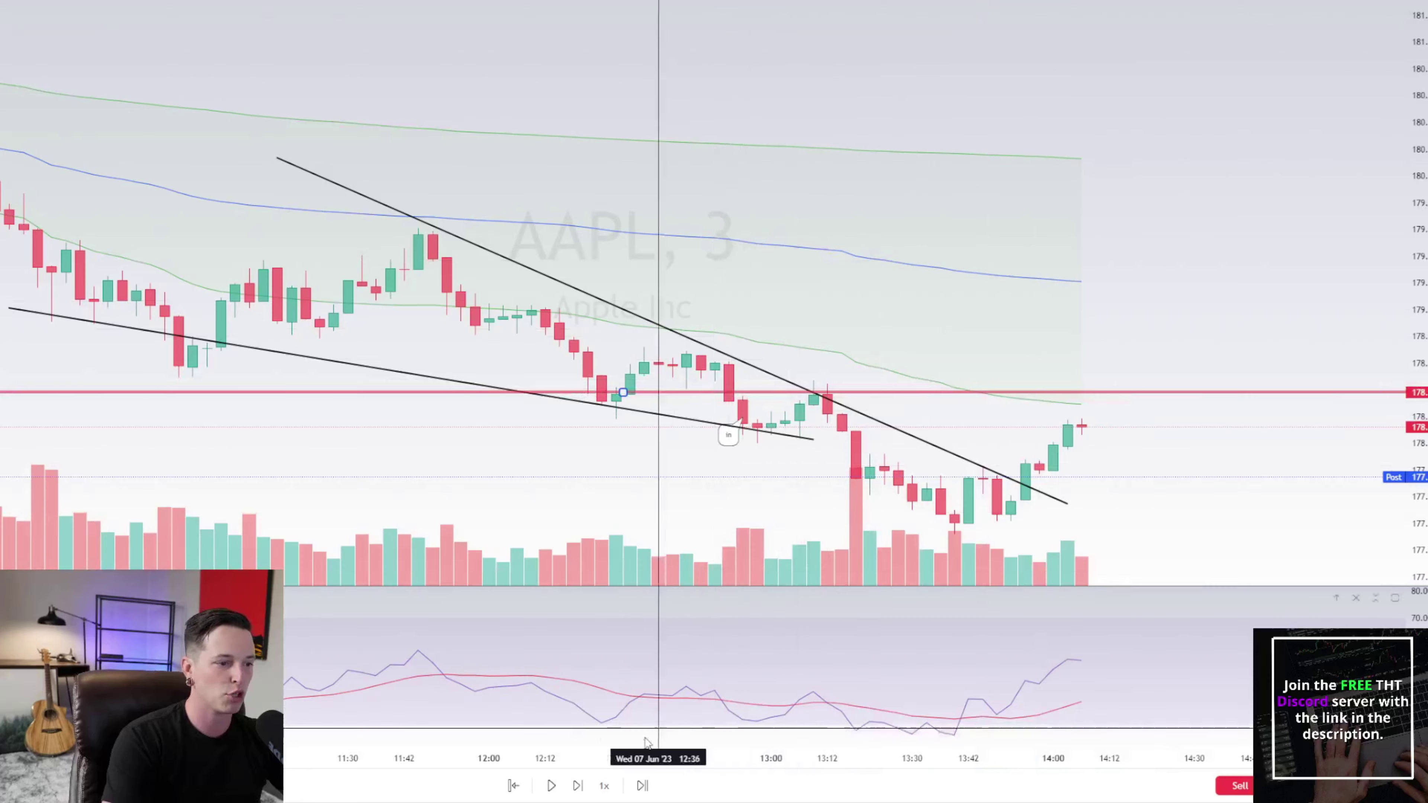
{"action": "left_click", "coordinate": [551, 786]}
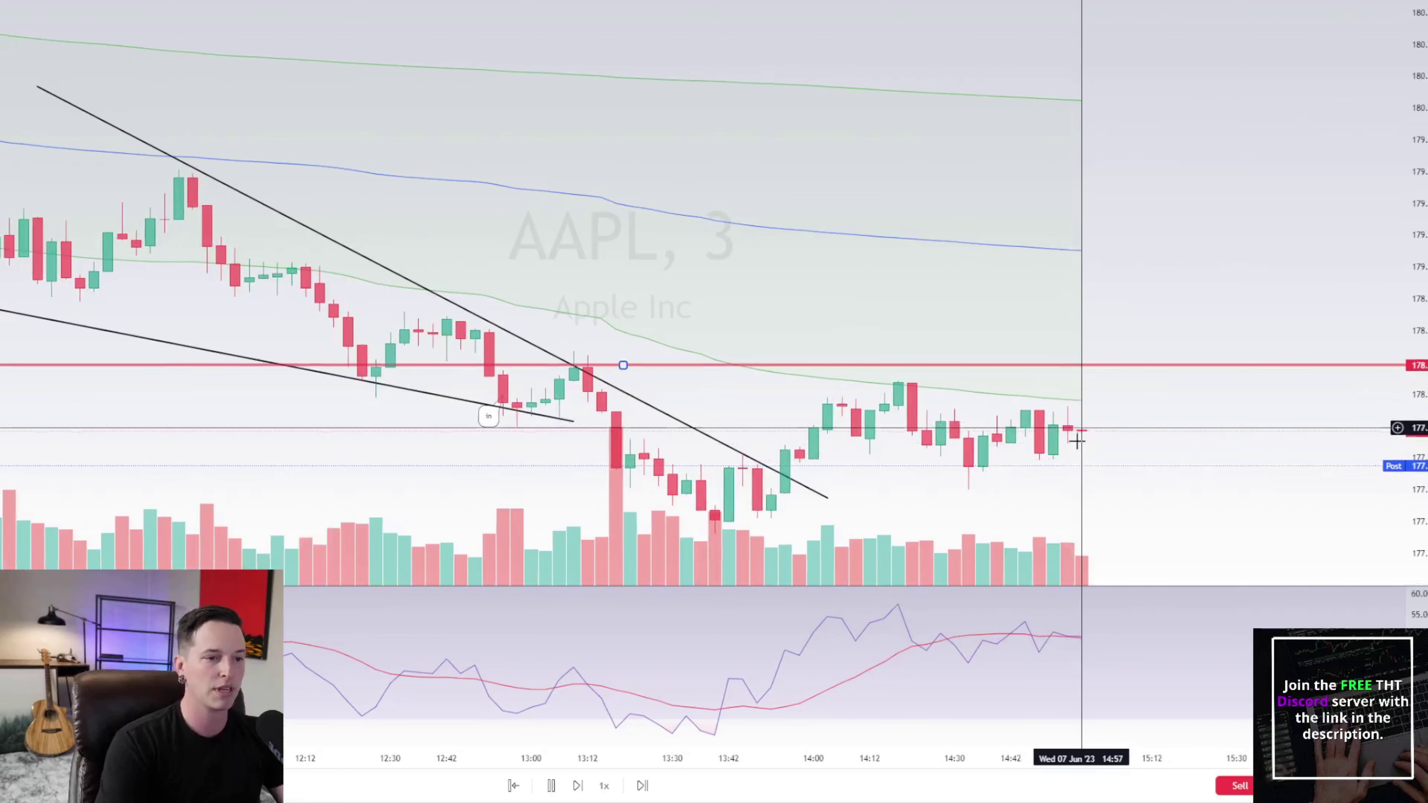
{"action": "left_click", "coordinate": [551, 785]}
Step: Shorten the wedge's upper trend line so that it ends at the 13:15 candle, and deselect it
{"action": "scroll", "coordinate": [914, 350], "scroll_direction": "down", "scroll_amount": 3}
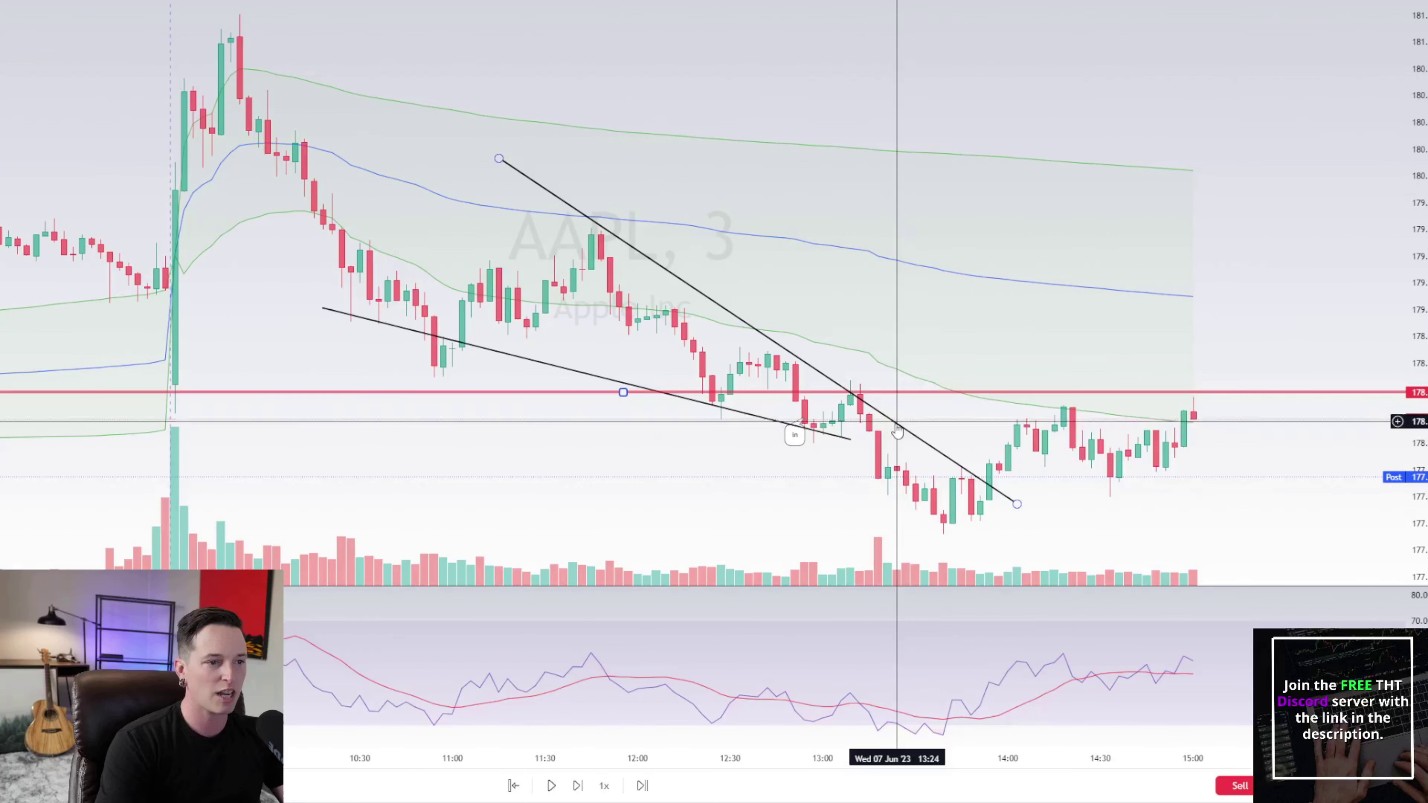
{"action": "left_click_drag", "start_coordinate": [1016, 502], "coordinate": [869, 412]}
{"action": "left_click", "coordinate": [1292, 285]}
{"action": "scroll", "coordinate": [1291, 285], "scroll_direction": "up", "scroll_amount": 3}
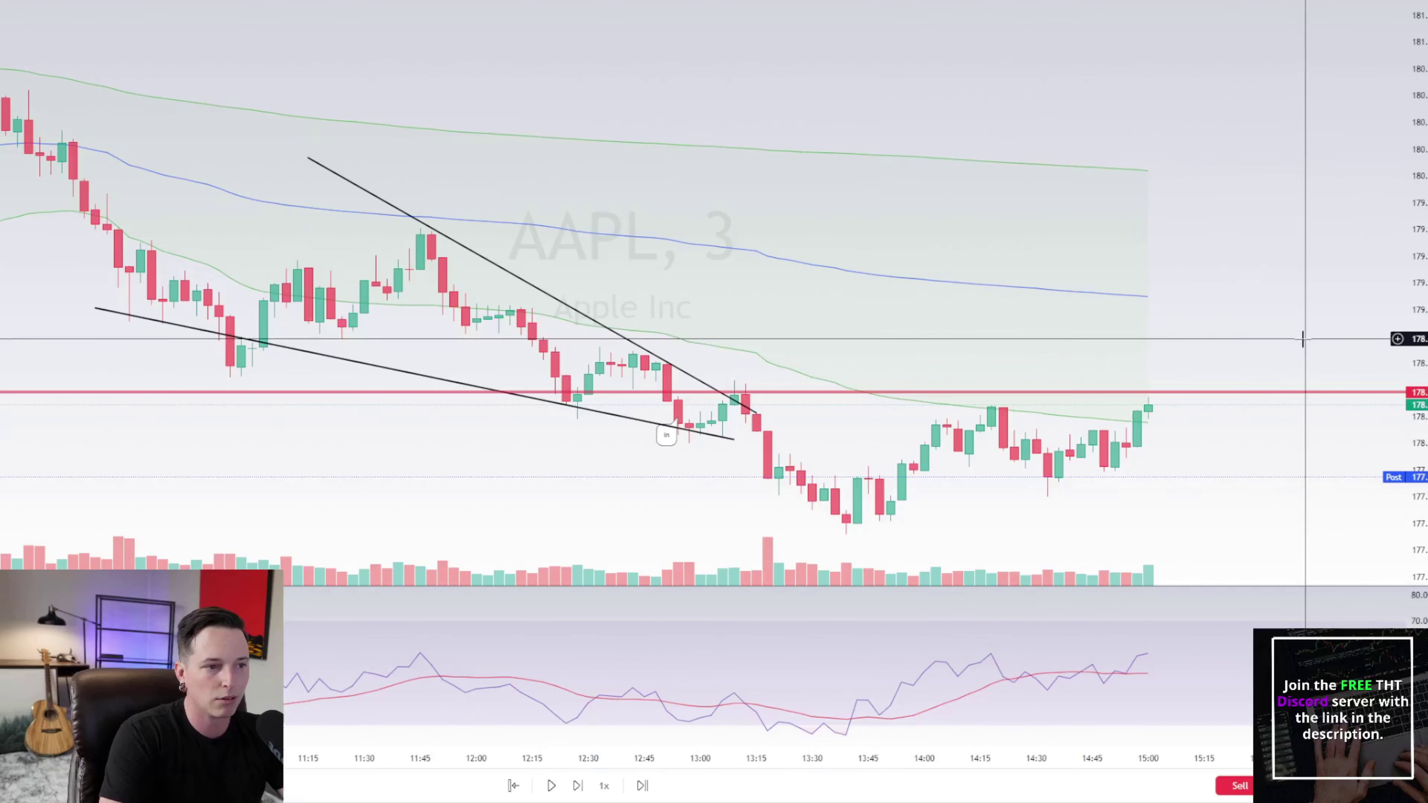